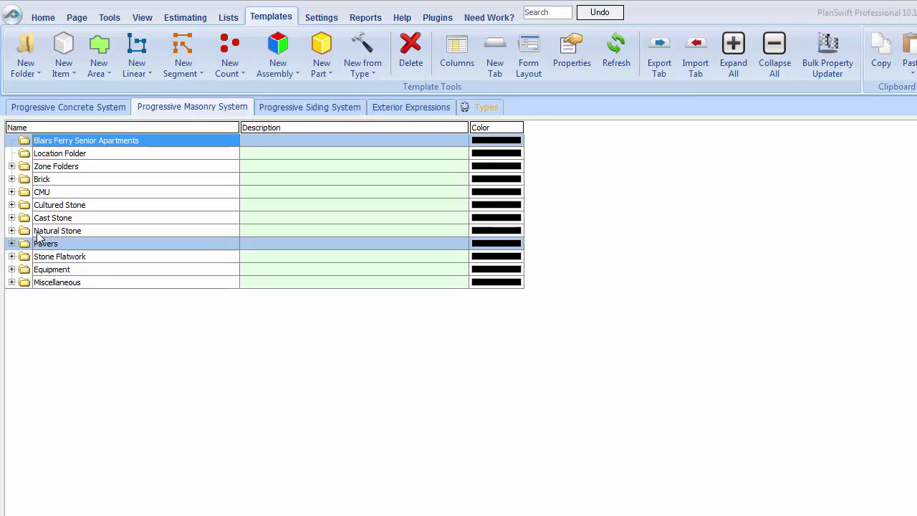
- Expand the CMU template folder and compare the CMU, CMU Column and Architectural CMU templates
left_click(11, 191)
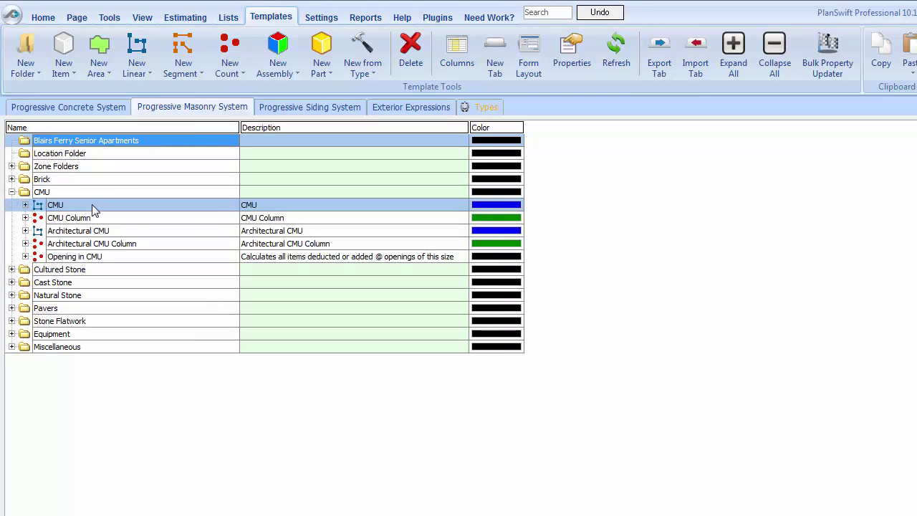
left_click(92, 204)
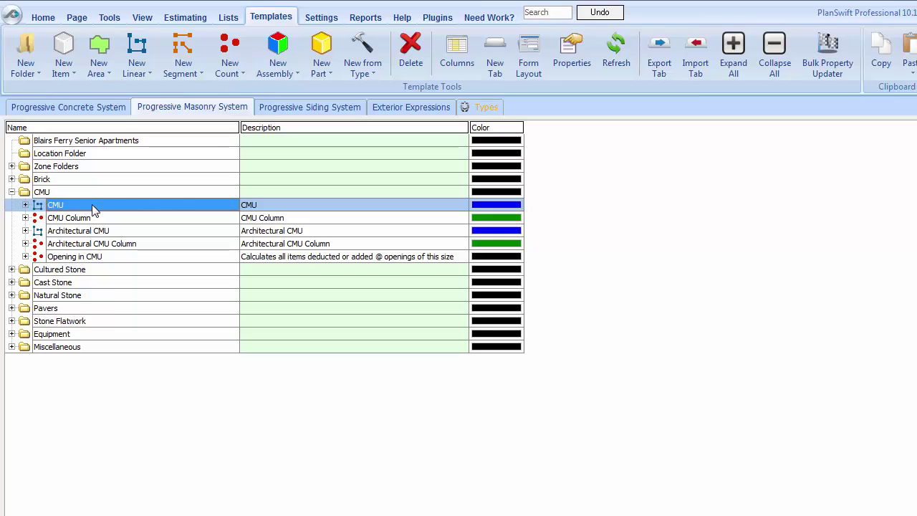
left_click(96, 214, "shift")
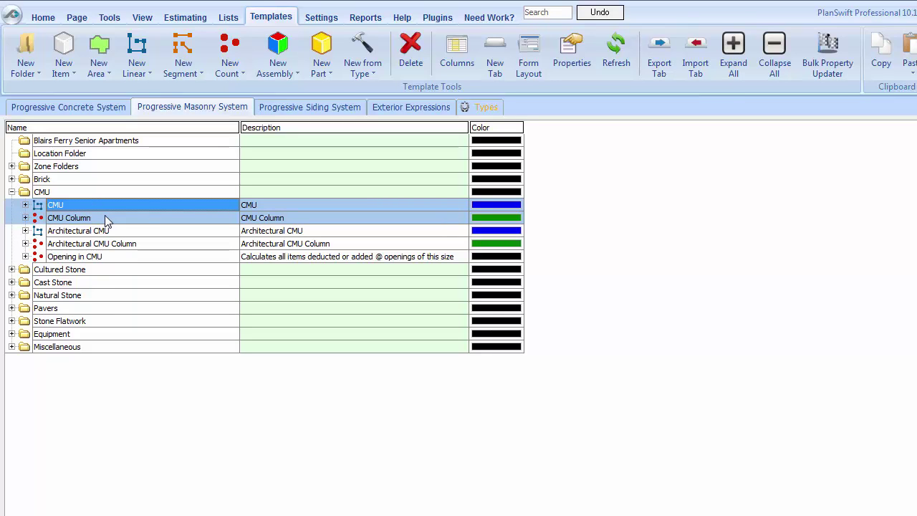
left_click(104, 217, "ctrl")
left_click(121, 230, "ctrl")
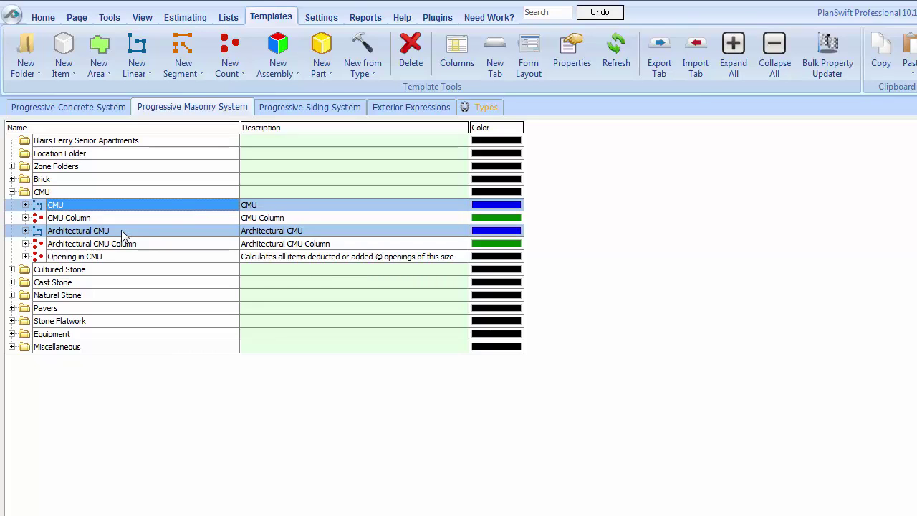
left_click(121, 230, "ctrl")
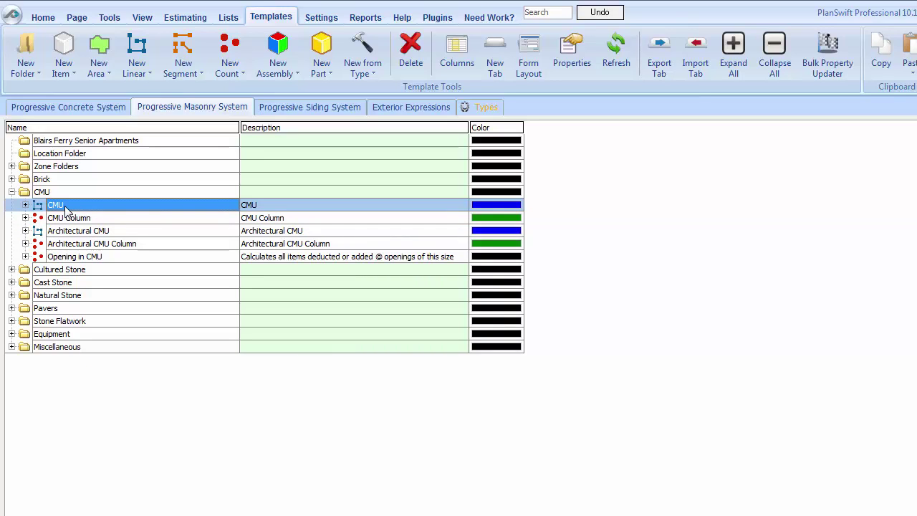
left_click(76, 231, "ctrl")
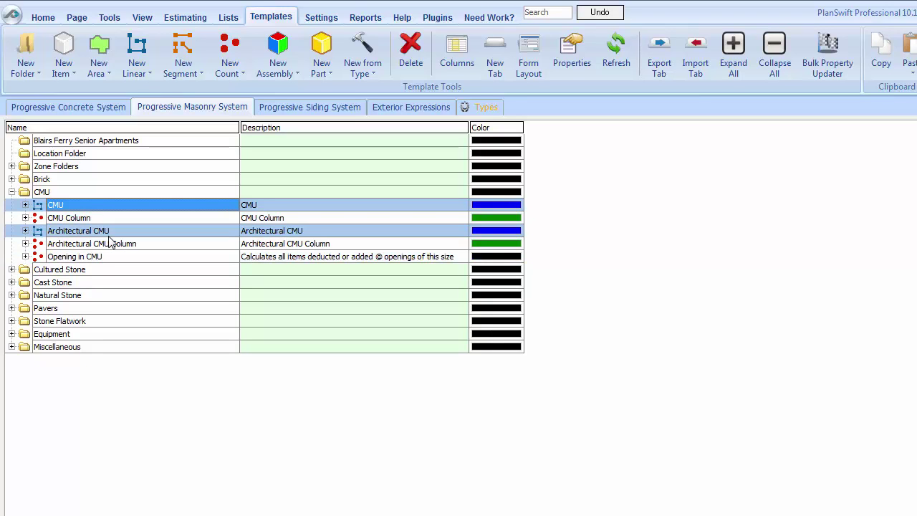
- Return to the Home takeoff view and zoom into sheet A11.2's stair section at its 41'-0 3/4" dimension
left_click(47, 20)
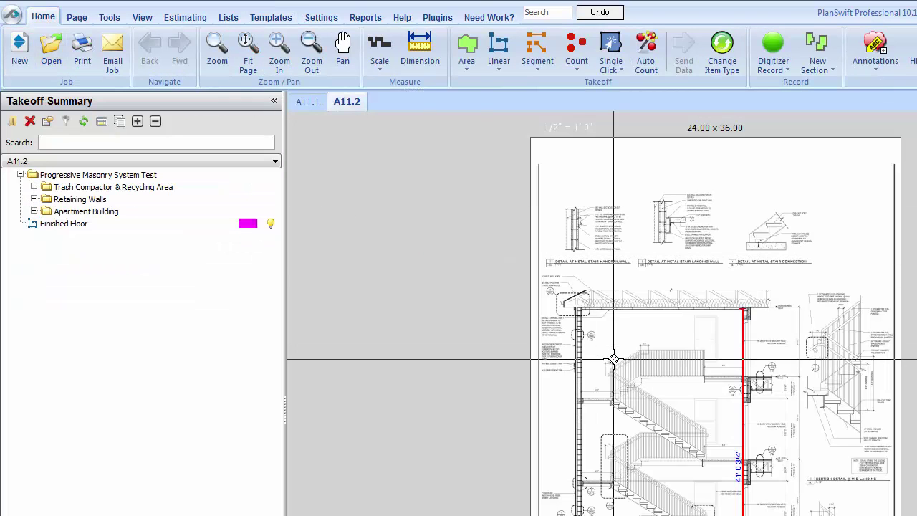
scroll(681, 484, "up", 2)
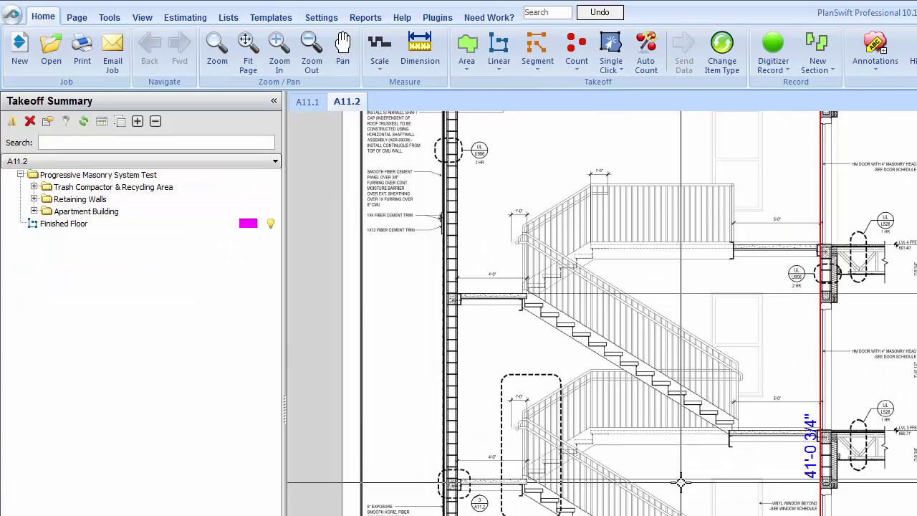
scroll(681, 484, "up", 2)
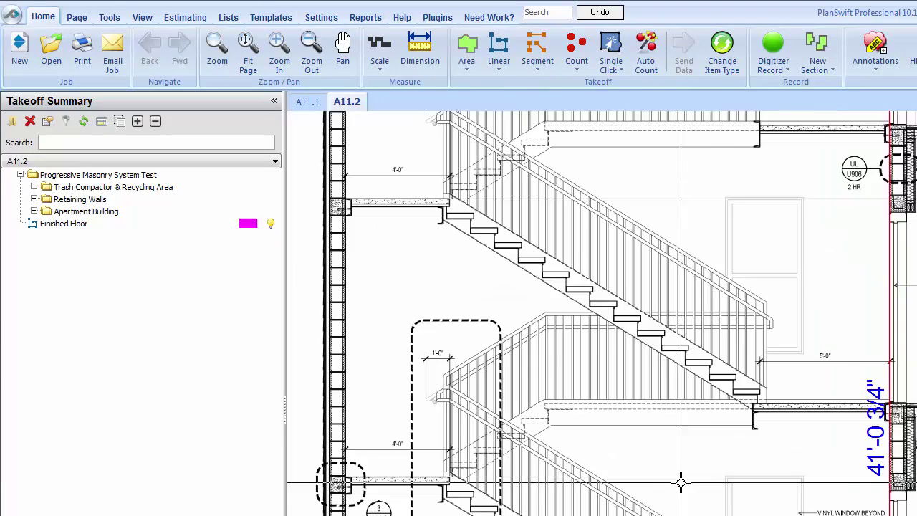
scroll(681, 484, "up", 1)
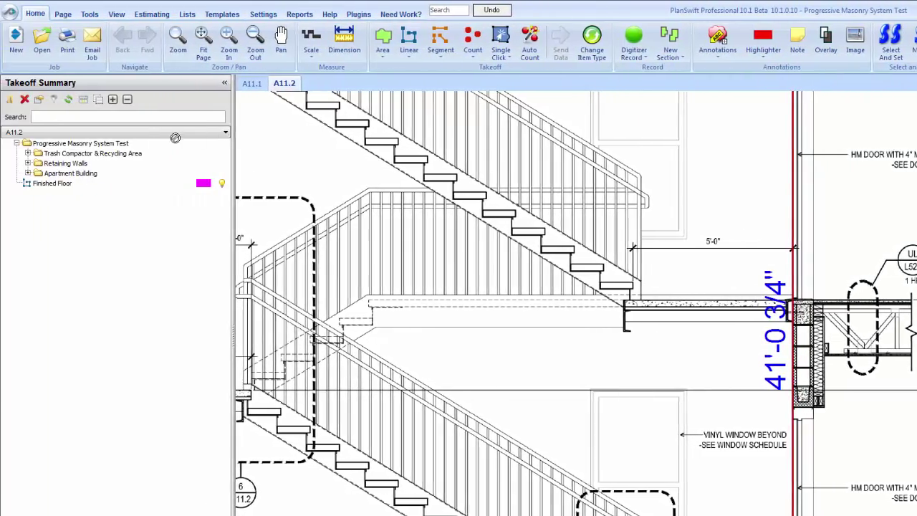
- Add a location folder named 'Stair Towers & Elevator Shaft' to the job
left_click_drag(175, 137, 127, 147)
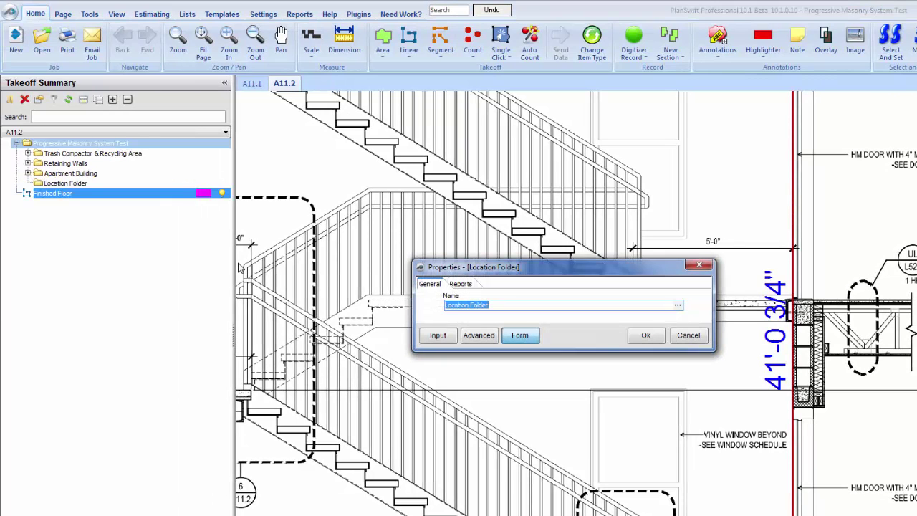
type("Stair Towers & Elevator")
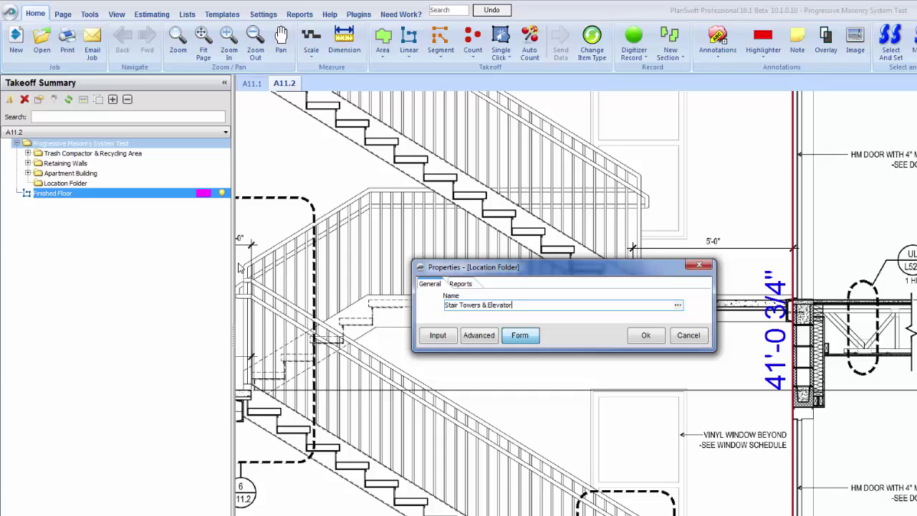
type(" Shaft")
left_click(648, 336)
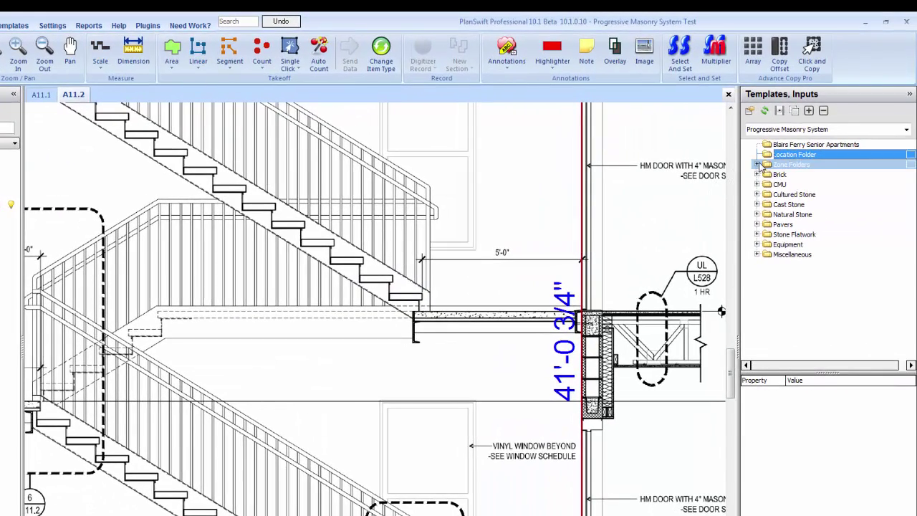
- Place a CMU zone folder inside the Stair Towers & Elevator Shaft folder
left_click(758, 165)
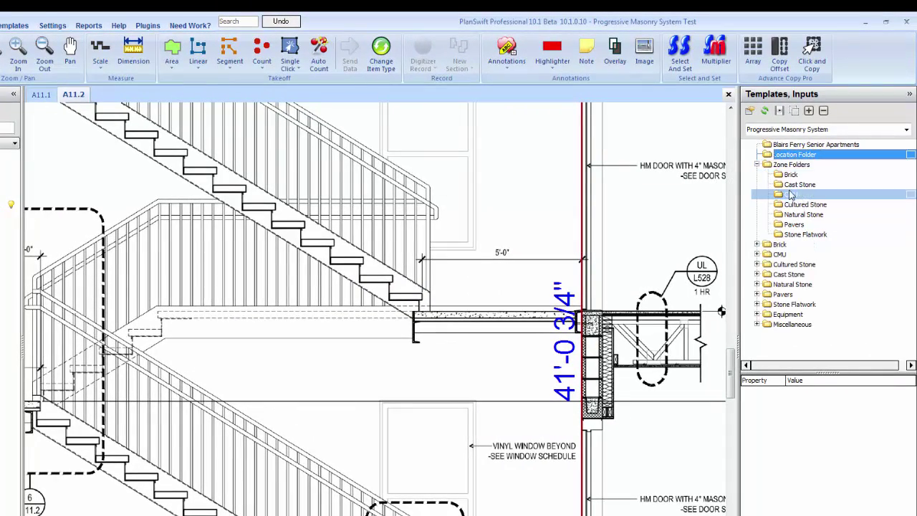
left_click(791, 194)
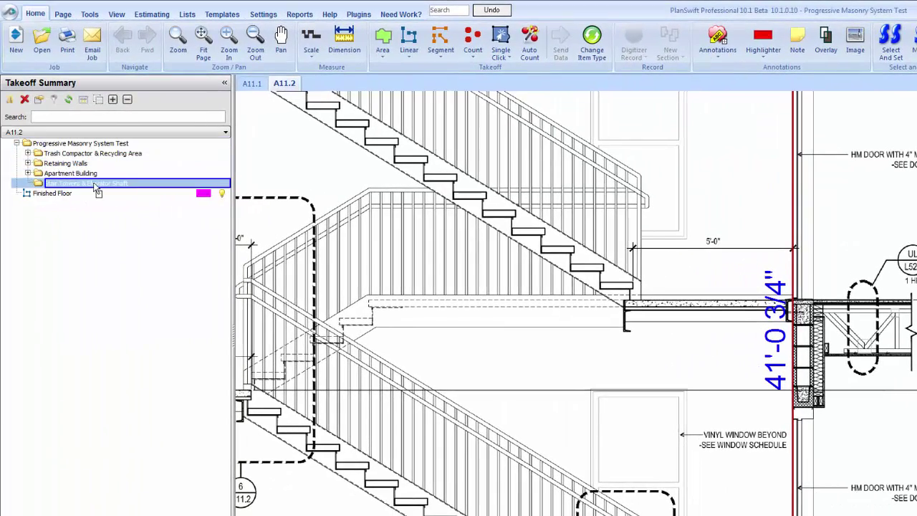
left_click_drag(907, 195, 39, 187)
left_click(640, 346)
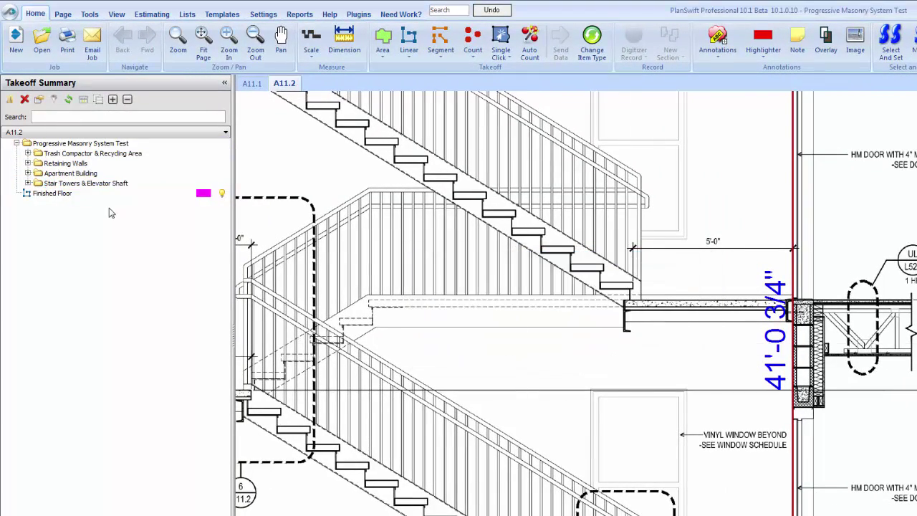
- Bring up sheet A11.1's stair tower walls and add a CMU wall item to the stair tower's CMU folder
left_click(28, 185)
left_click(28, 185)
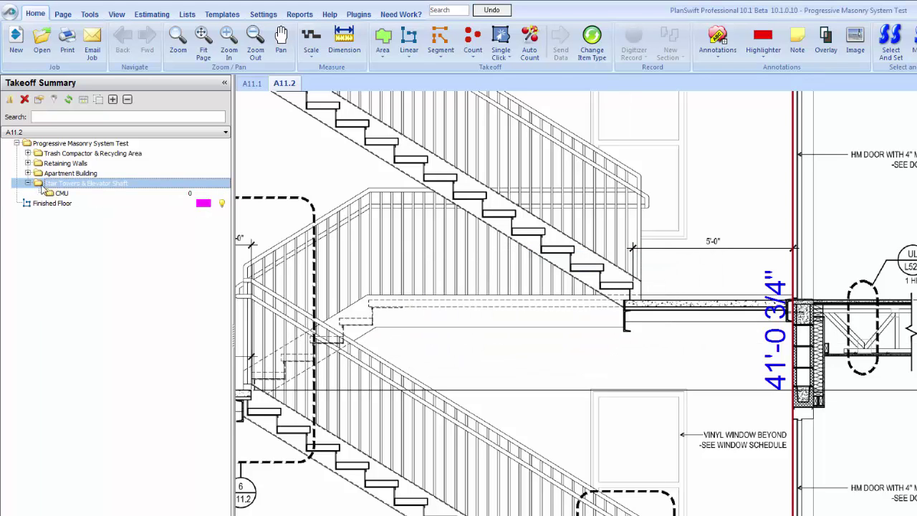
left_click(252, 83)
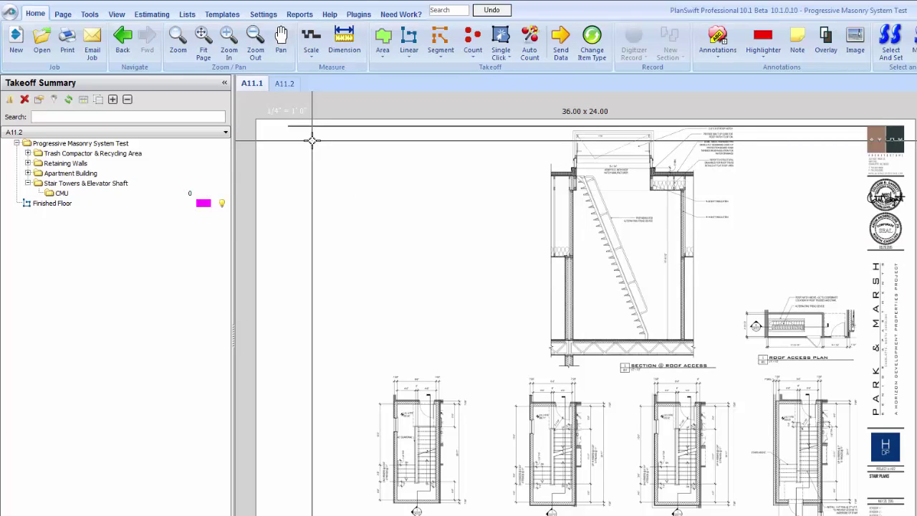
scroll(645, 370, "up", 5)
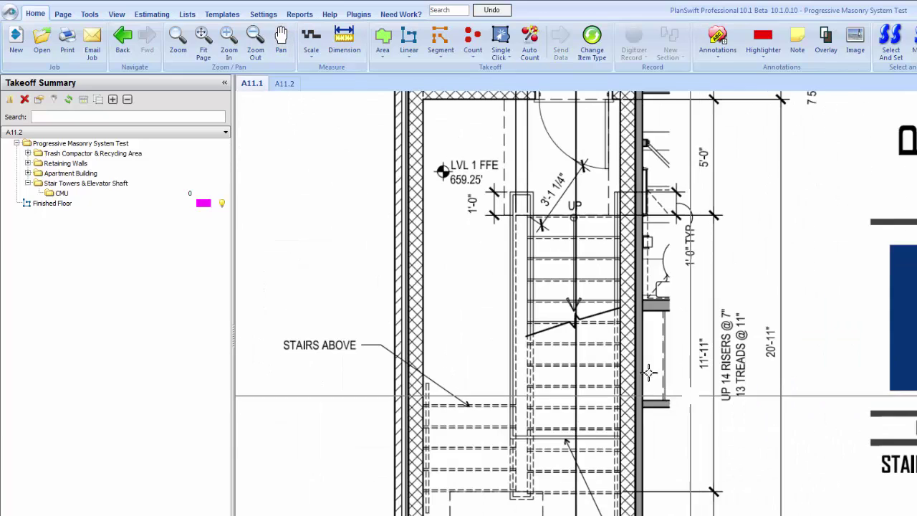
left_click_drag(599, 312, 555, 466)
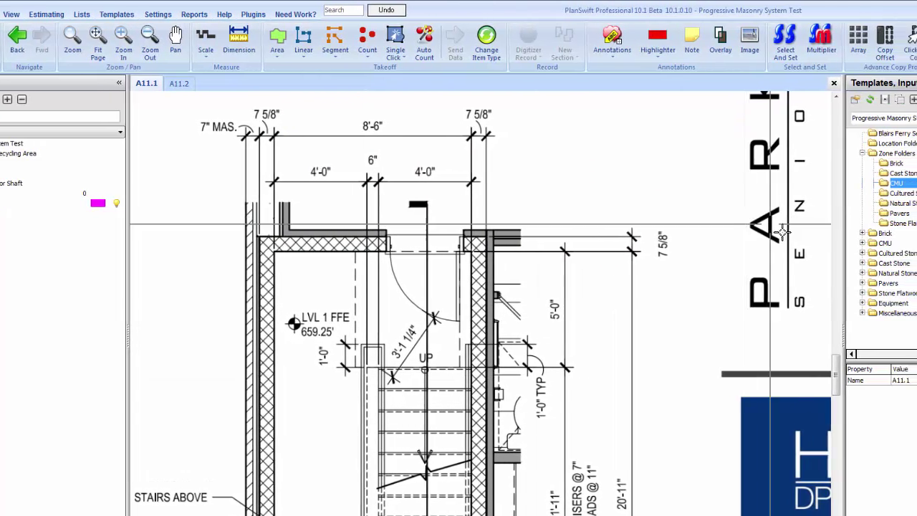
left_click(855, 243)
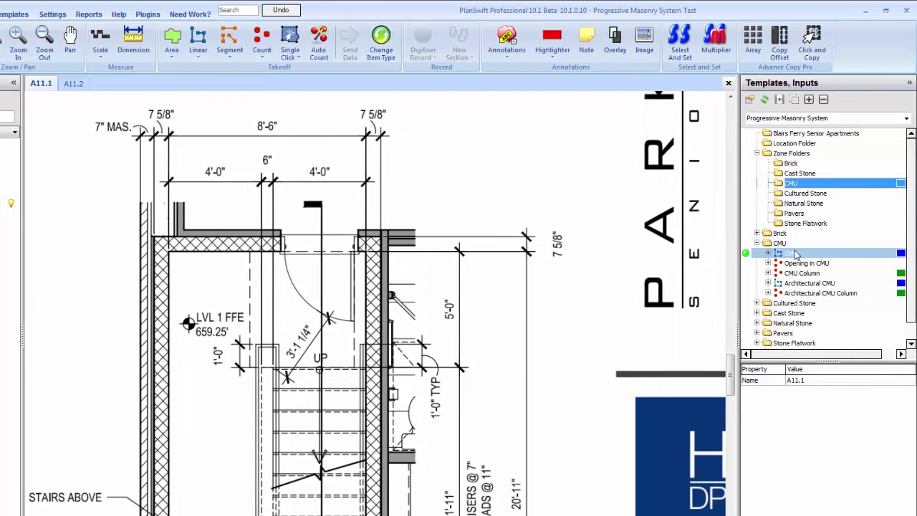
left_click_drag(795, 255, 0, 197)
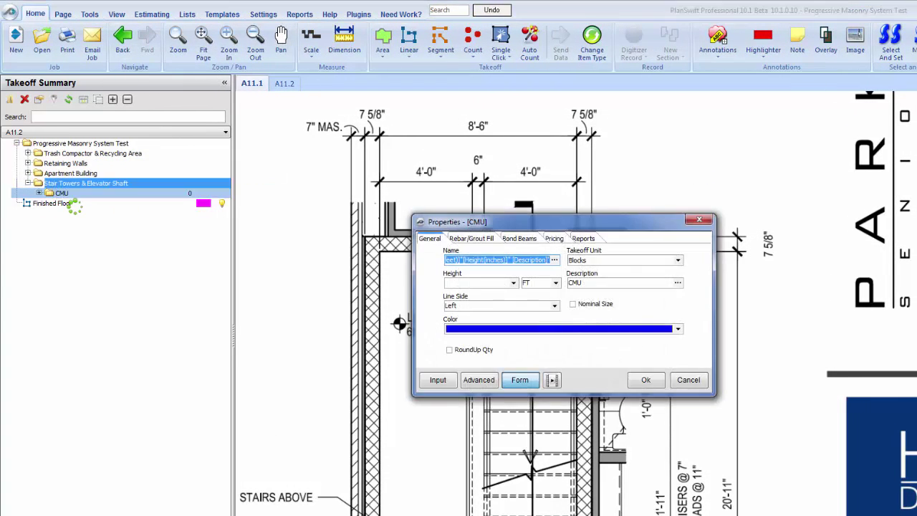
- Set the CMU item's height to 41.08 FT and its description to 'CMU Stair Tower #1'
left_click(453, 283)
type("41")
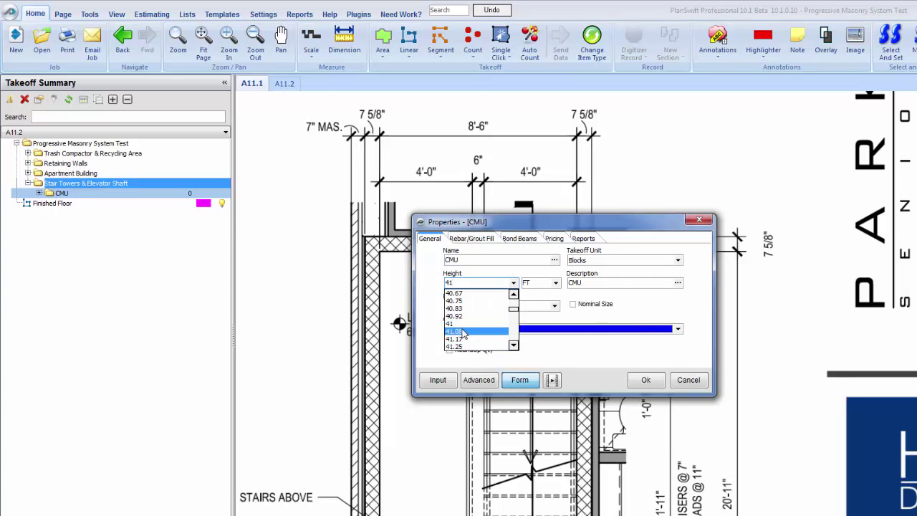
left_click(463, 332)
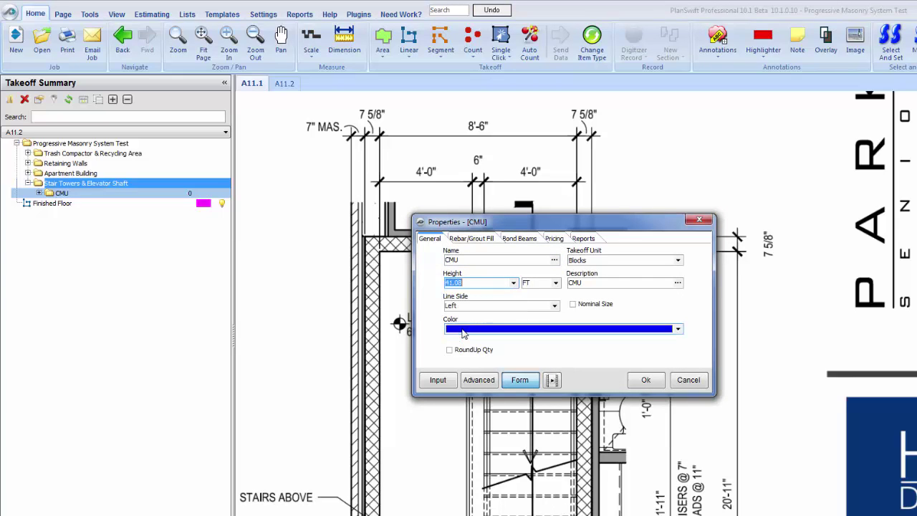
left_click(584, 283)
type("Stair Tower ")
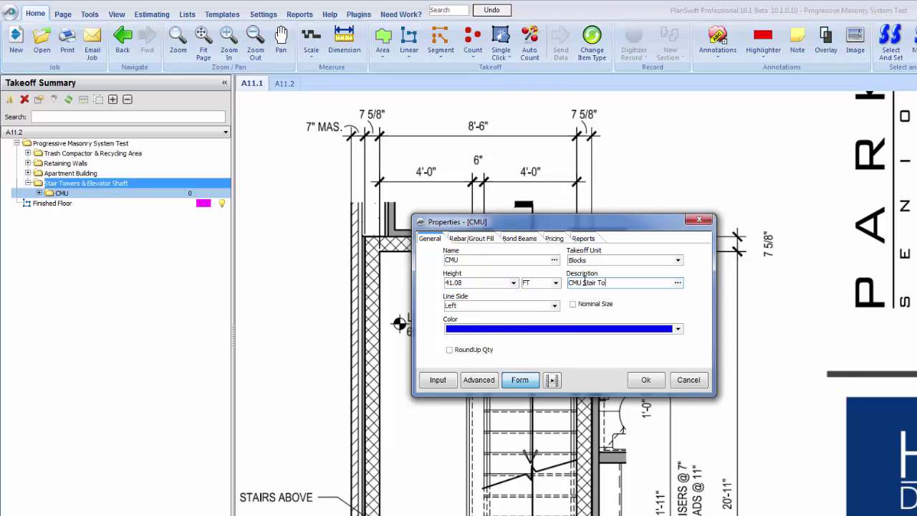
type("#1")
- Review vertical rebar, grout fill and 4 FT bond beam settings, keeping rebar on and grouting off
left_click(471, 240)
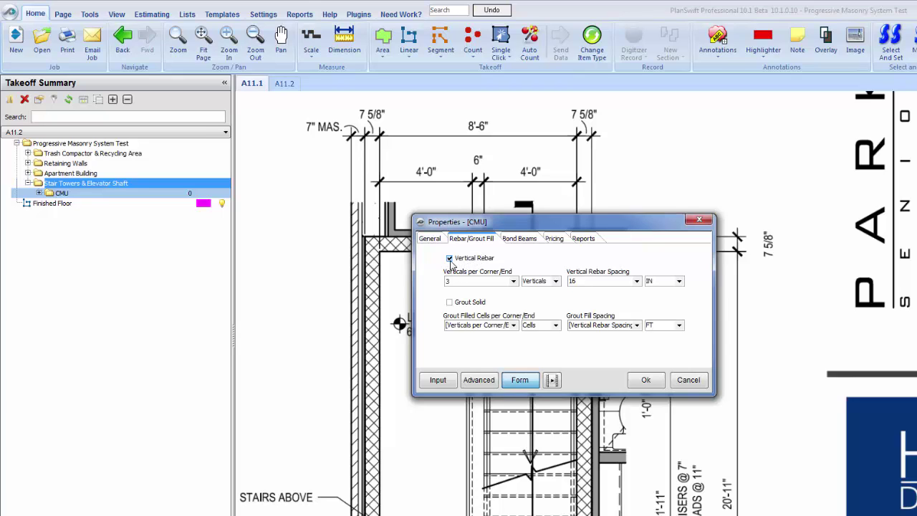
left_click(450, 259)
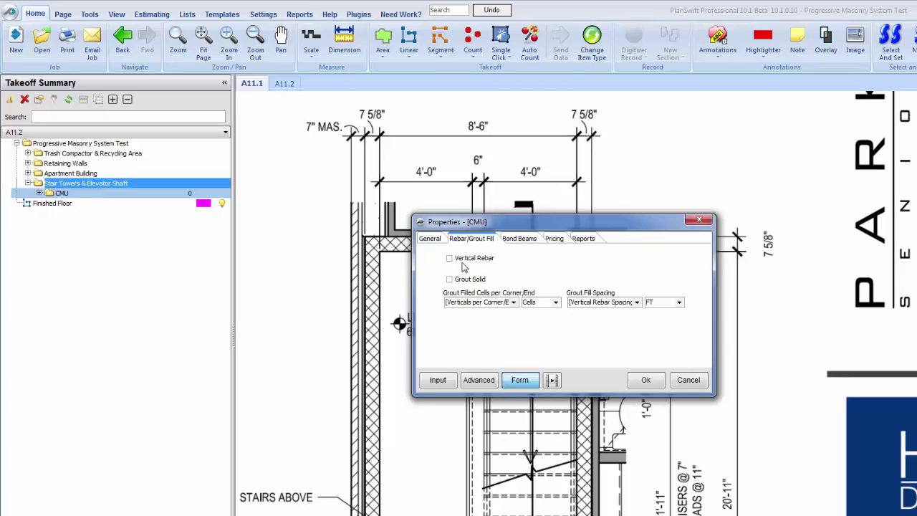
left_click(450, 259)
left_click(513, 281)
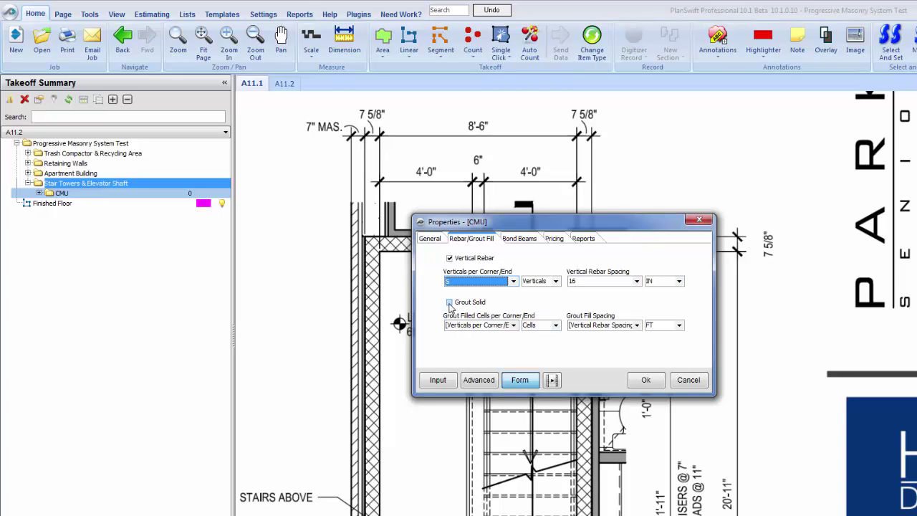
left_click(451, 304)
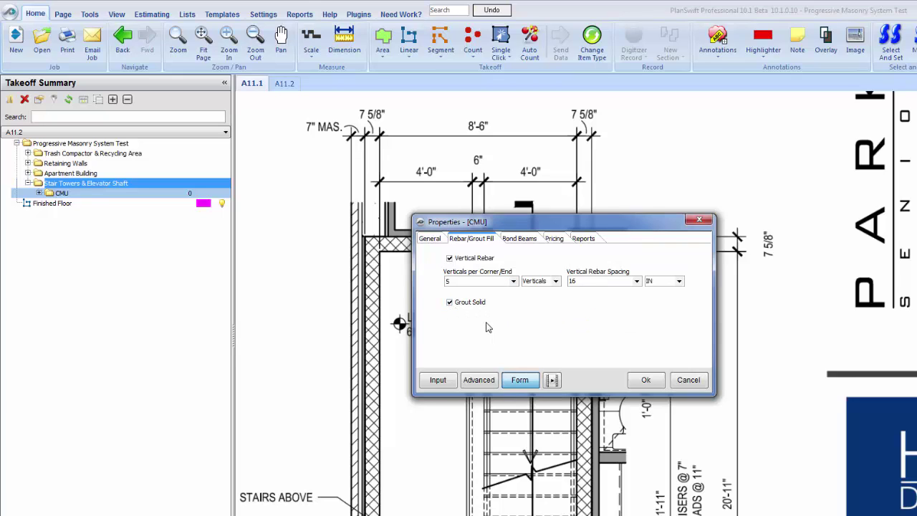
left_click(449, 303)
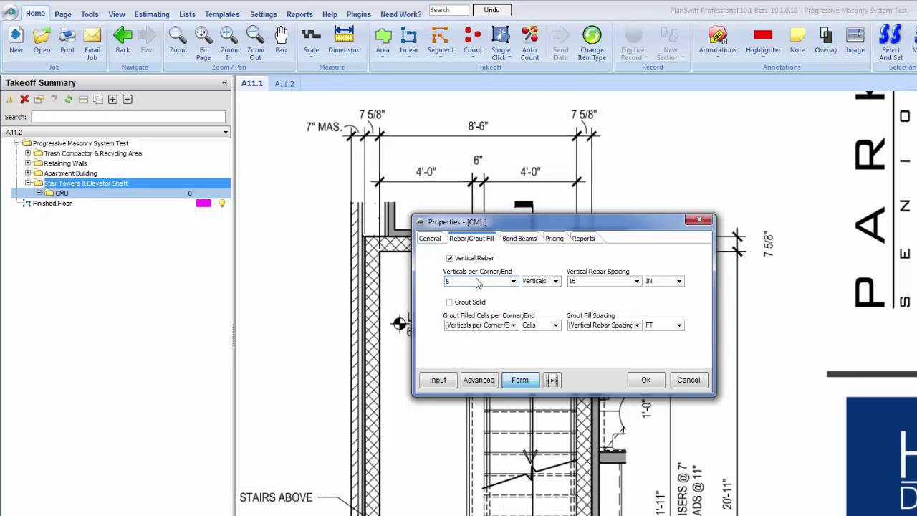
left_click(514, 240)
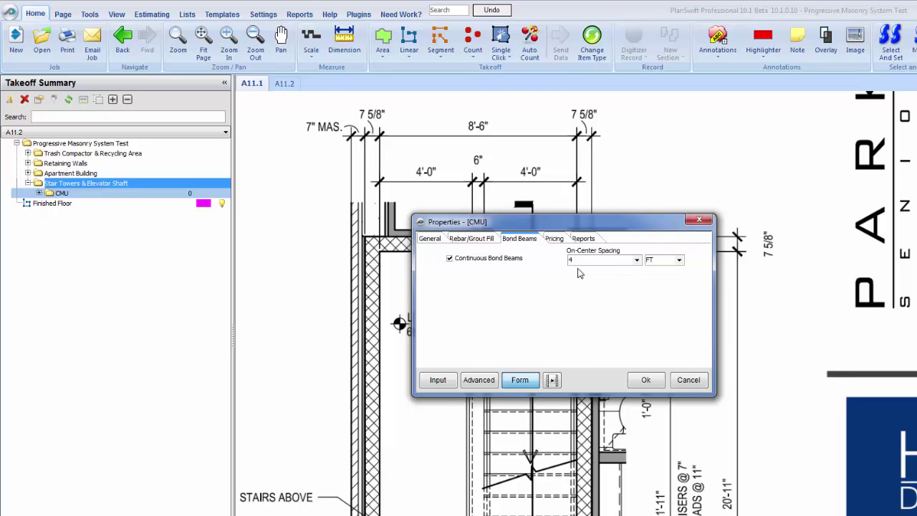
left_click(649, 380)
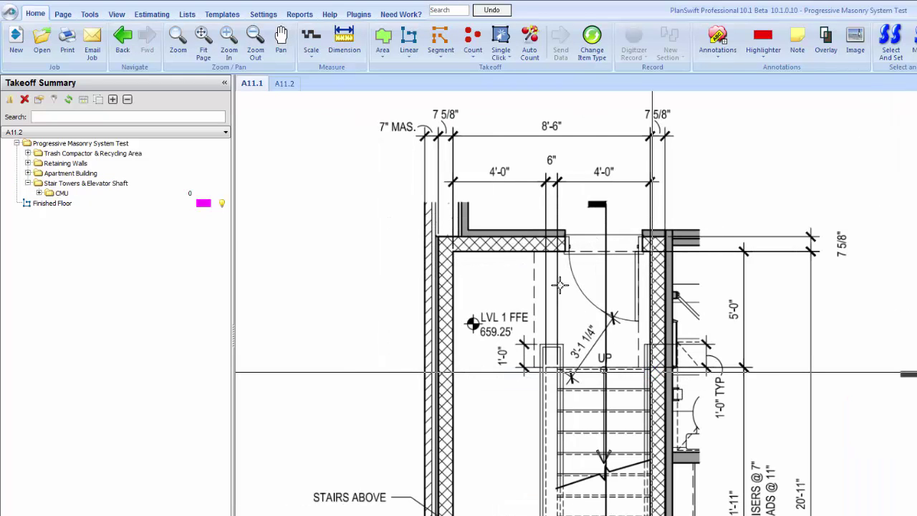
- Start a CMU wall takeoff at the upper-left corner with a 9'1 5/8" top wall
left_click(477, 245)
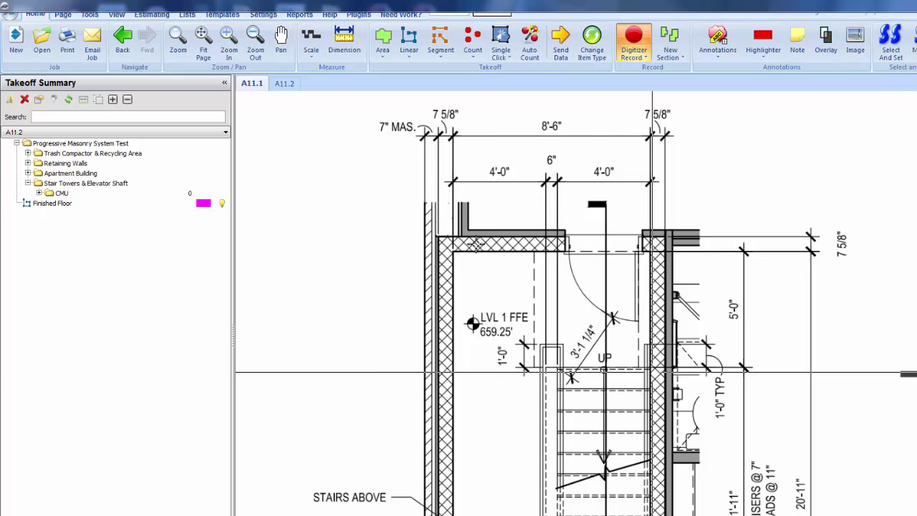
left_click(477, 245)
scroll(476, 244, "up", 4)
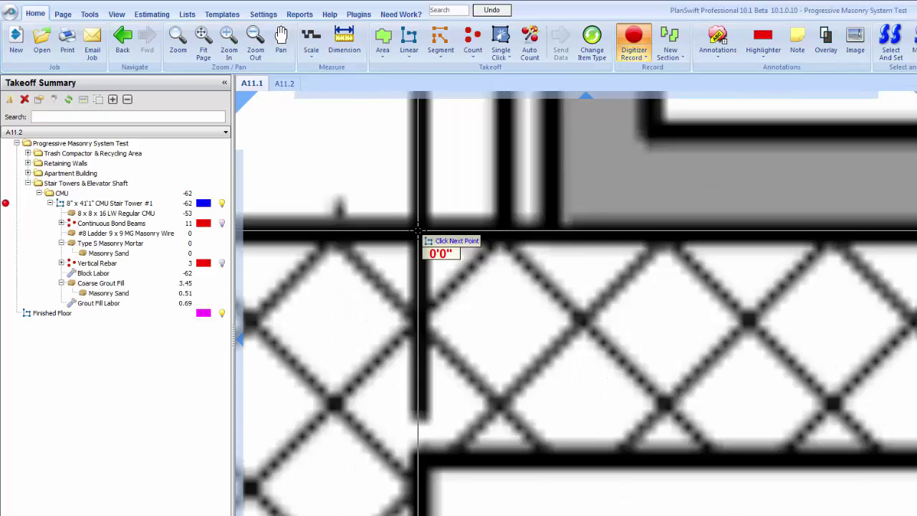
scroll(419, 229, "down", 5)
double_click(455, 319)
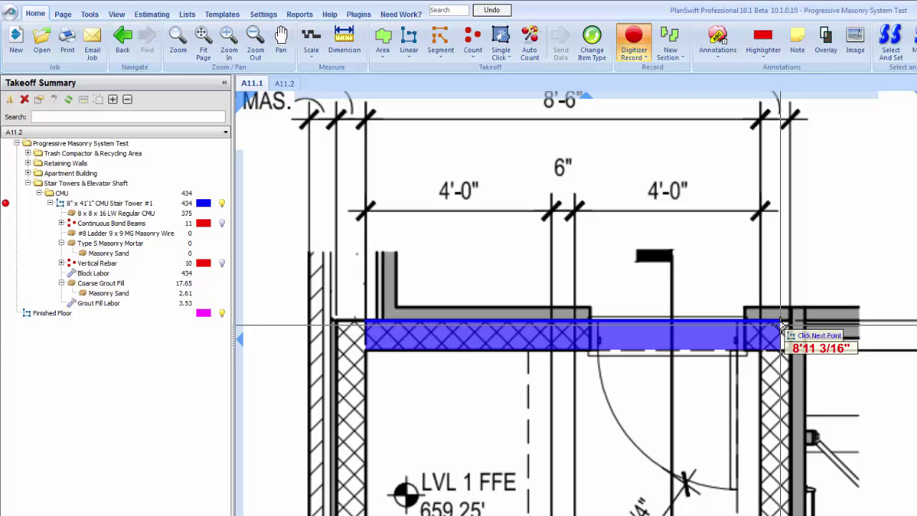
scroll(781, 326, "up", 1)
scroll(770, 337, "up", 1)
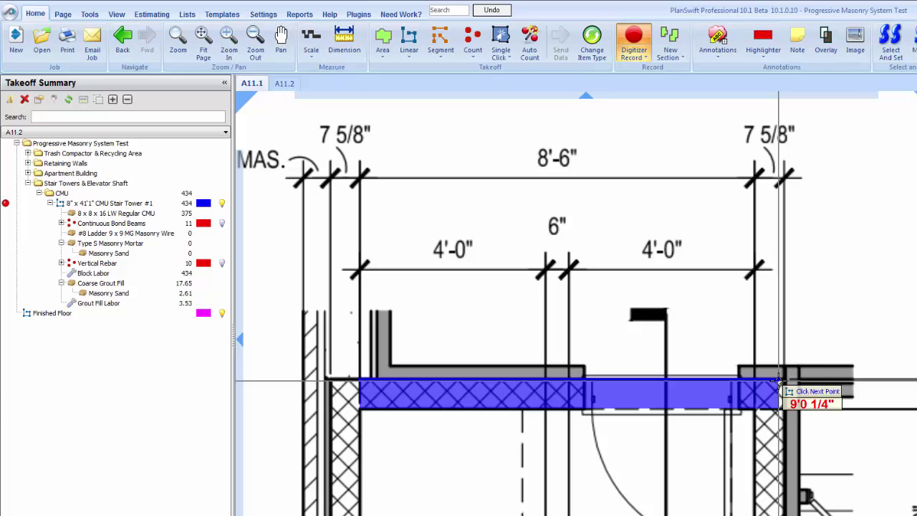
type("9")
key("Tab")
type("1")
key("Tab")
type("5")
key("Return")
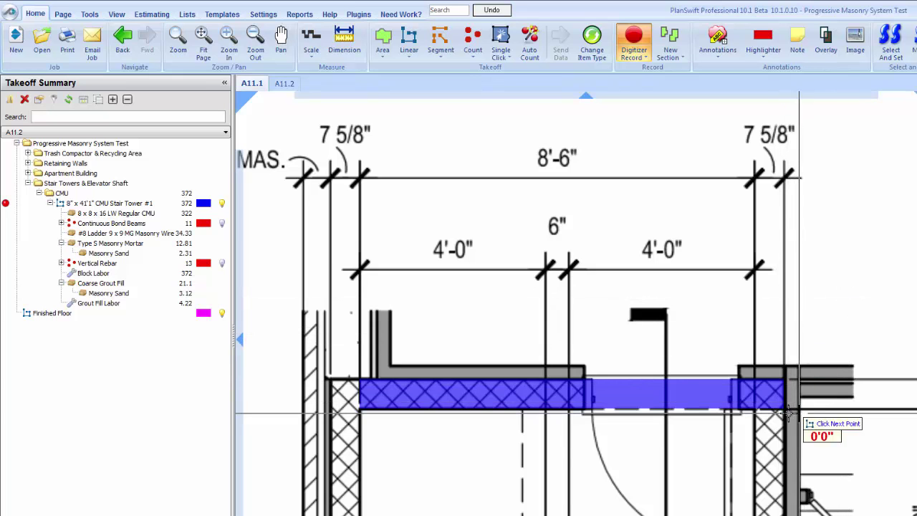
- Trace the right-hand wall at 21'6 5/8"
mouse_move(764, 452)
left_mouse_down()
mouse_move(737, 395)
mouse_move(646, 314)
mouse_move(578, 270)
mouse_move(504, 266)
left_mouse_up()
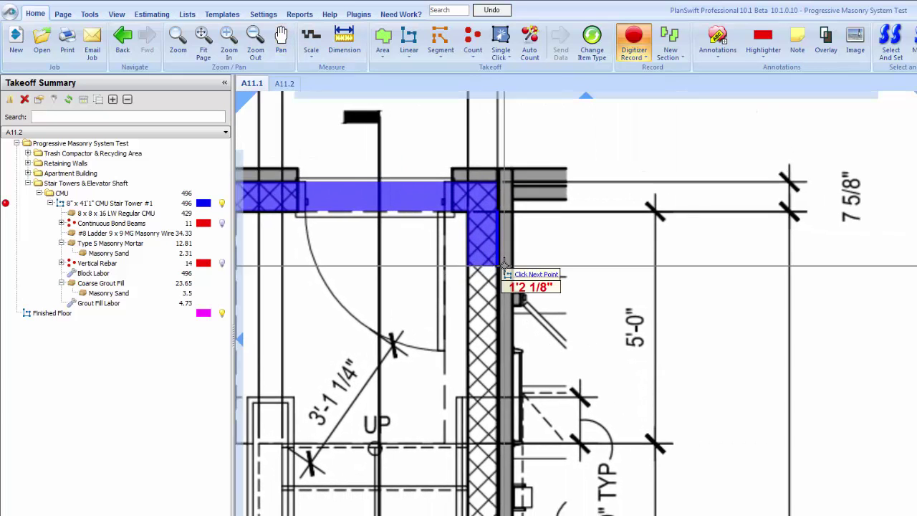
scroll(504, 265, "down", 3)
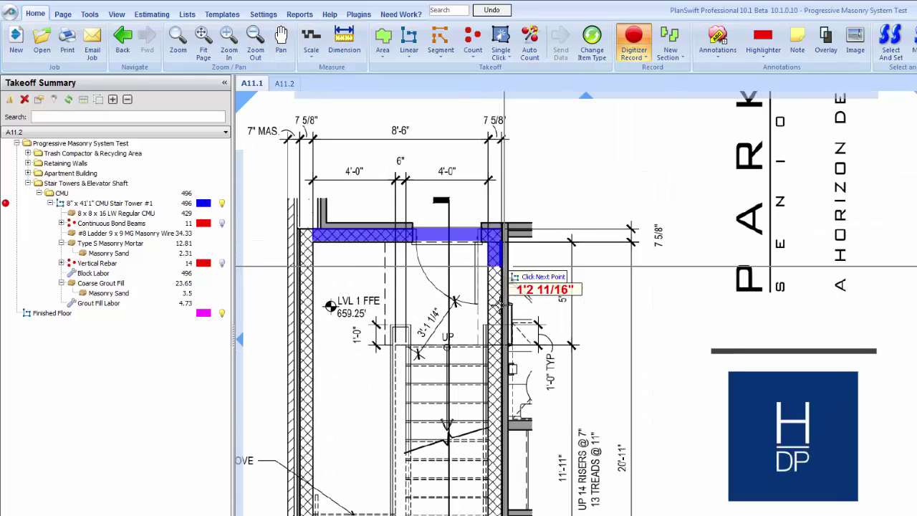
scroll(501, 301, "up", 3)
scroll(580, 382, "up", 2)
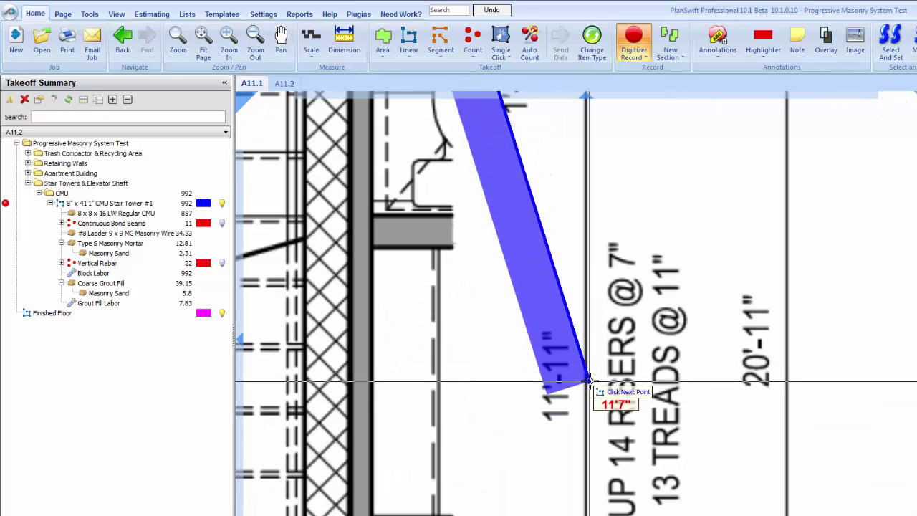
scroll(587, 383, "down", 2)
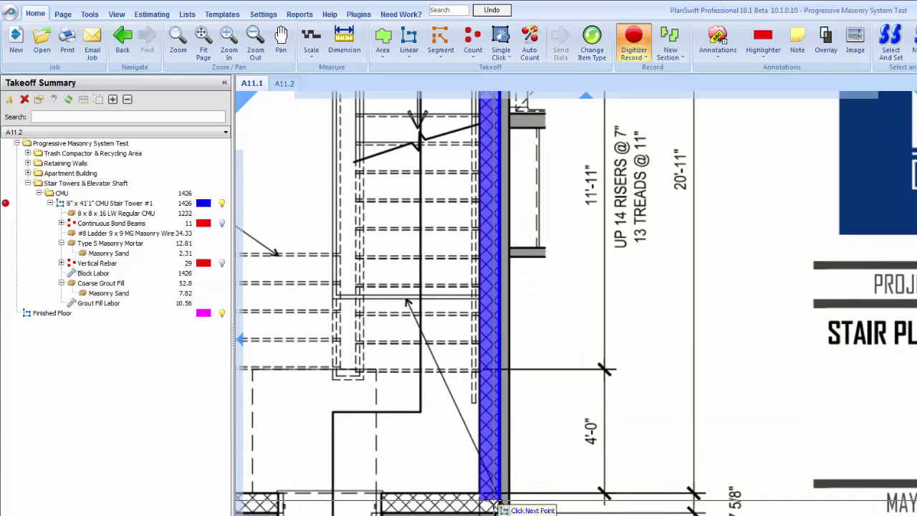
type("21")
key("Tab")
type("6")
key("Tab")
type("5")
key("Tab")
type("8")
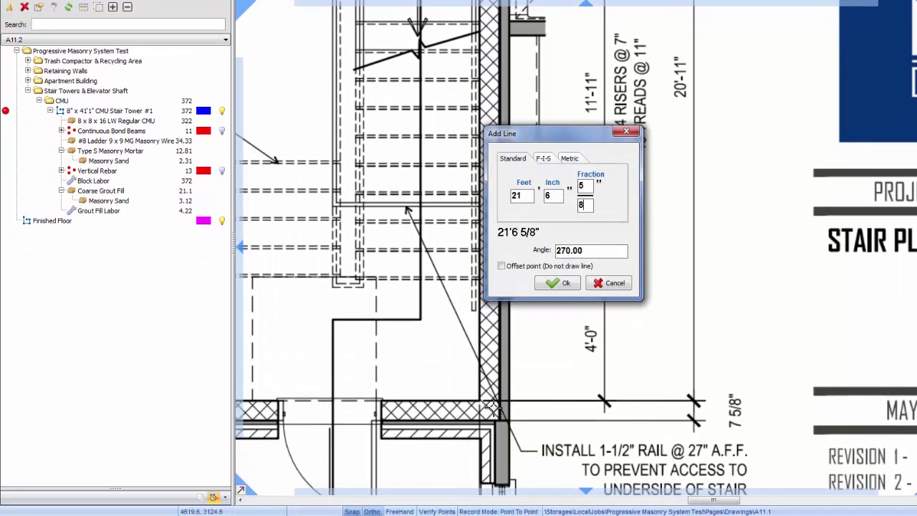
key("Return")
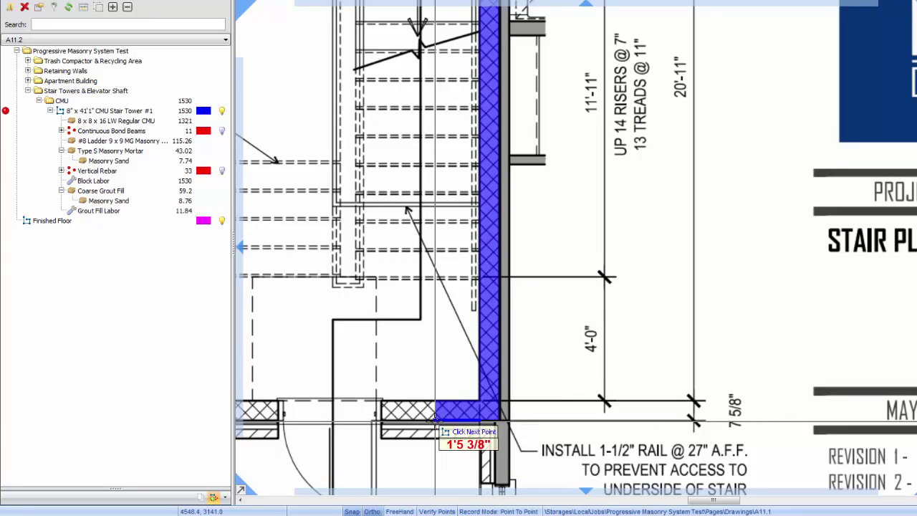
- Trace the bottom wall at 9'1 5/8"
type("9")
key("Tab")
type("1")
key("Tab")
type("5")
key("Tab")
type("8")
key("Return")
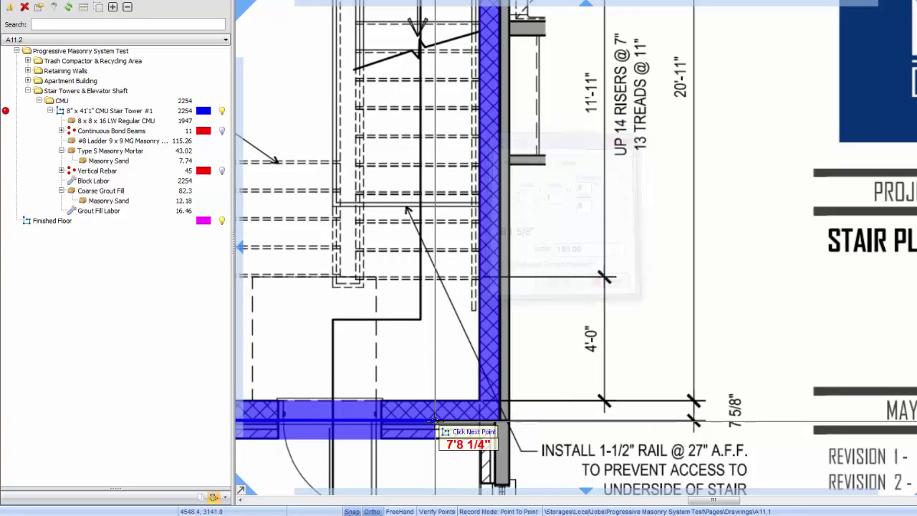
- Close the perimeter with a 21'6 5/8" left wall and finish the takeoff
left_click_drag(403, 375, 604, 397)
scroll(405, 391, "down", 3)
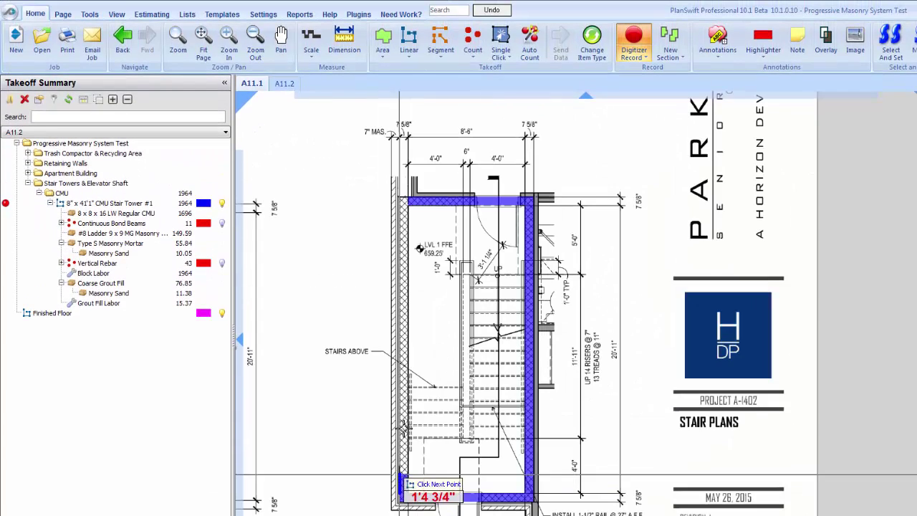
type("21")
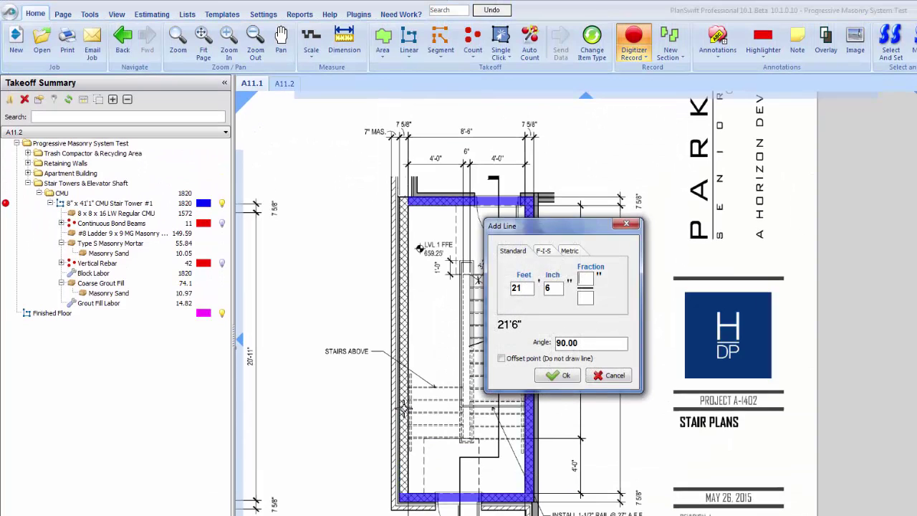
type("5")
key("Tab")
type("8")
key("Return")
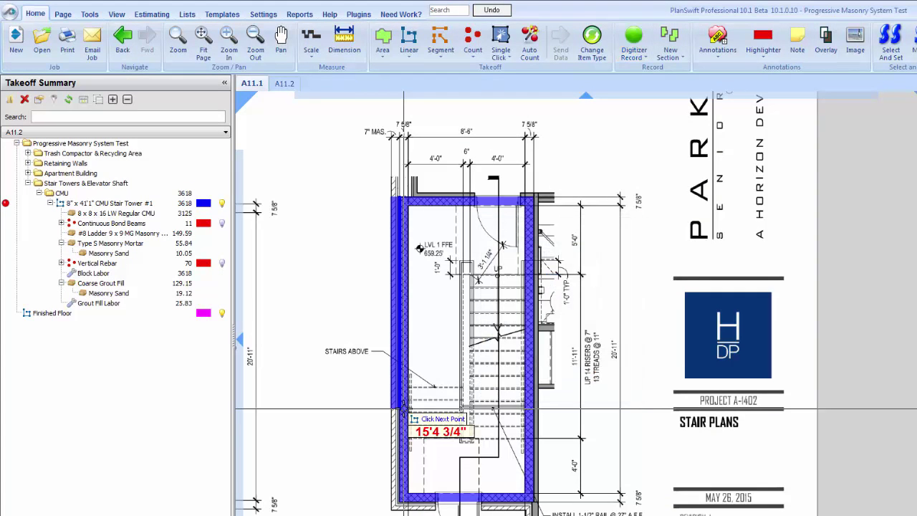
key("Escape")
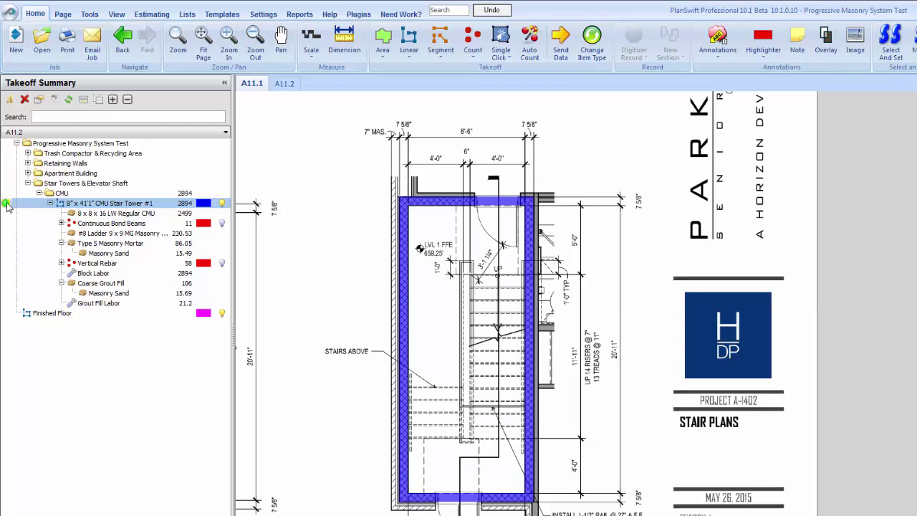
- Inspect the CMU Stair Tower #1 takeoff and its 8 x 8 x 16 LW Regular CMU quantity, then deselect it
left_click(6, 204)
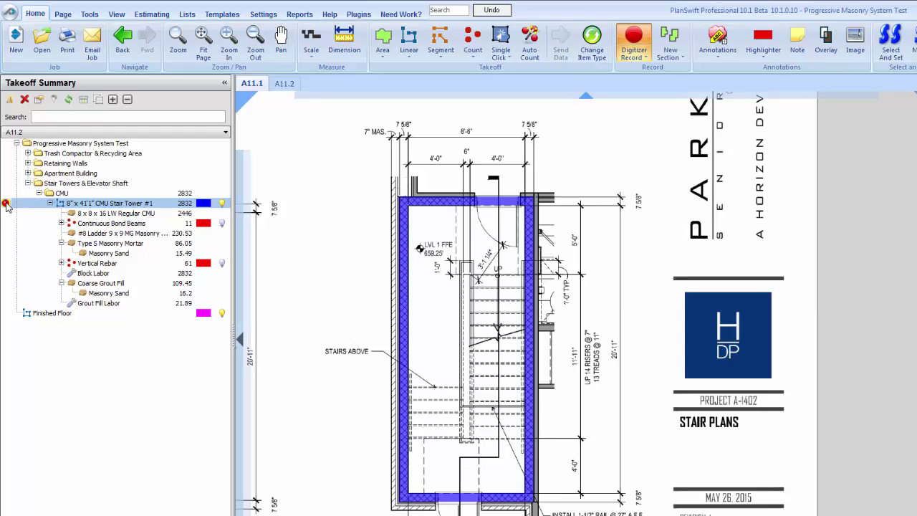
left_click(91, 214)
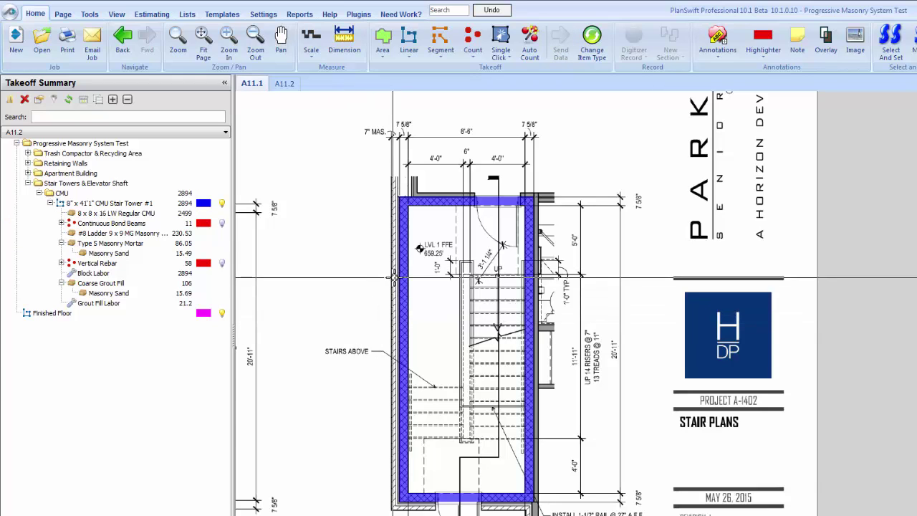
left_click(107, 203)
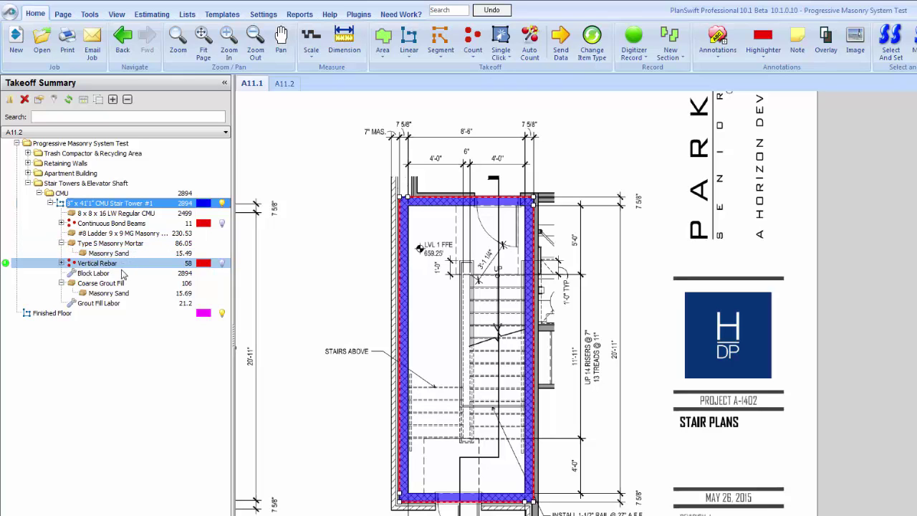
left_click(299, 276)
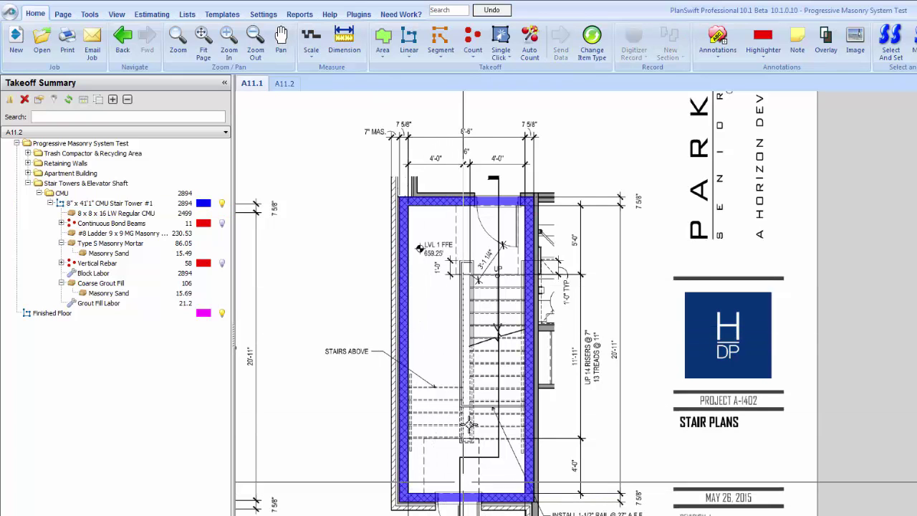
- Pan across the sheet to the roof-access stair section
left_click_drag(461, 343, 700, 351)
mouse_move(409, 380)
left_mouse_down()
mouse_move(527, 327)
mouse_move(556, 337)
left_mouse_up()
mouse_move(308, 336)
left_mouse_down()
mouse_move(625, 365)
mouse_move(726, 362)
mouse_move(416, 371)
left_mouse_up()
mouse_move(688, 372)
left_mouse_down()
mouse_move(402, 374)
mouse_move(333, 389)
left_mouse_up()
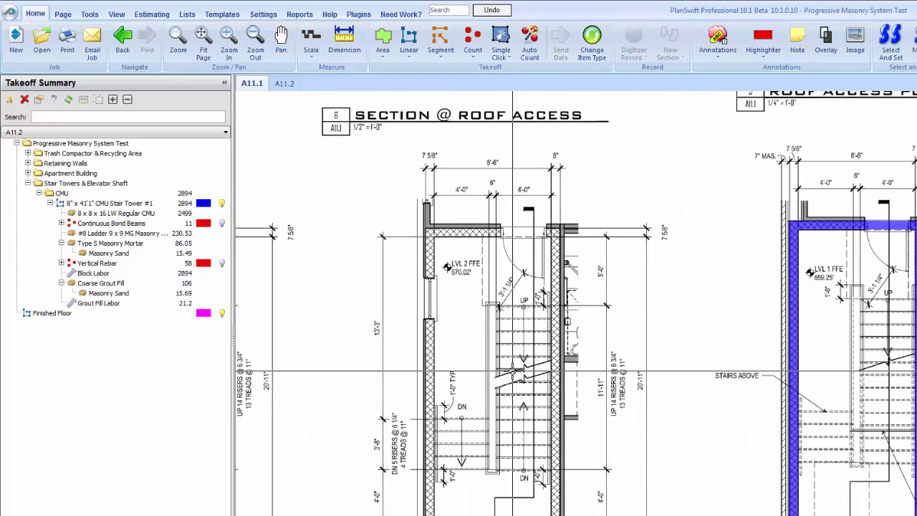
- Switch to sheet A11.2 and center the stair landing section detail
left_click_drag(415, 124, 289, 118)
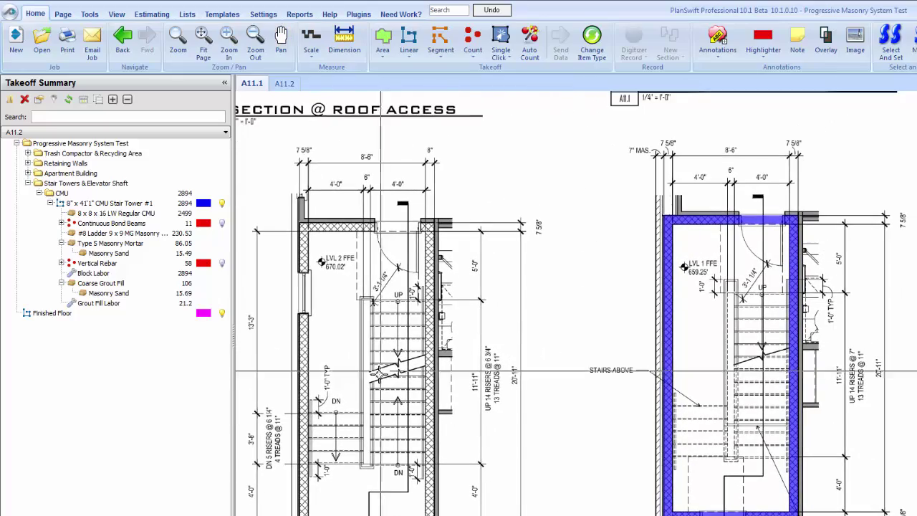
left_click(285, 84)
scroll(495, 359, "down", 3)
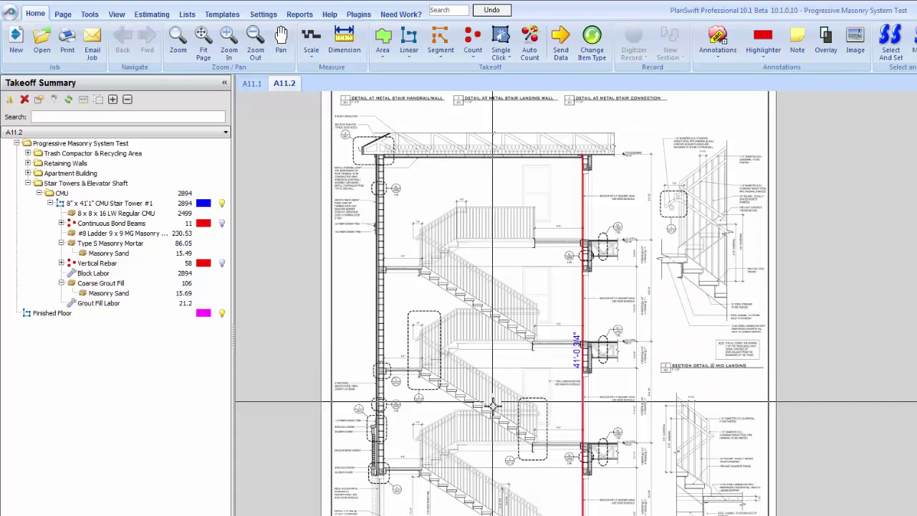
mouse_move(477, 426)
left_mouse_down()
mouse_move(473, 387)
mouse_move(504, 422)
left_mouse_up()
scroll(504, 421, "up", 5)
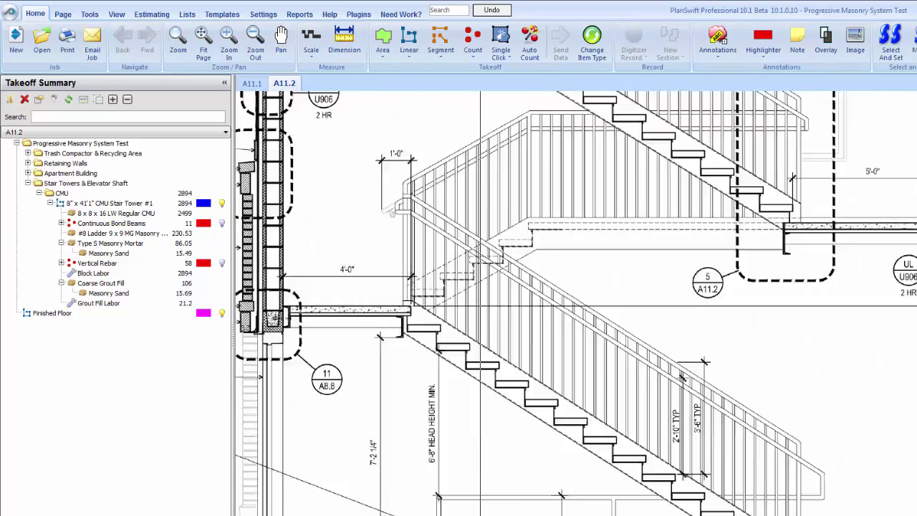
left_click_drag(519, 478, 562, 442)
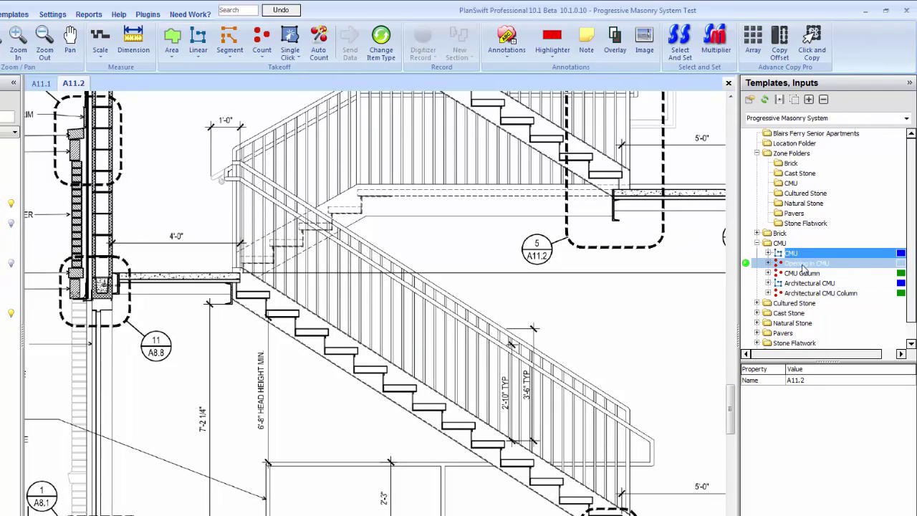
- Attach an Opening in CMU item to the CMU Stair Tower #1 wall
left_click(804, 264)
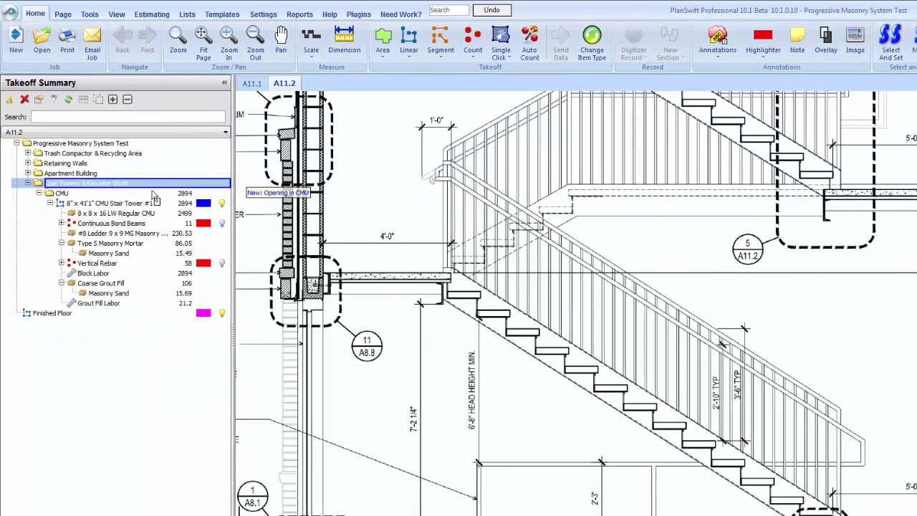
left_click(136, 205)
left_click_drag(136, 207, 133, 227)
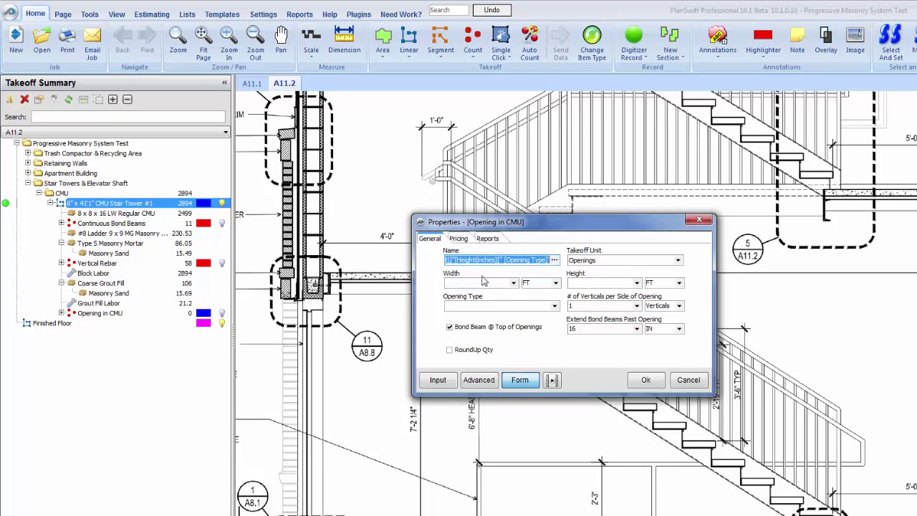
- Make the opening a Door Opening 3.33 ft wide and 7.33 ft high
left_click(513, 283)
scroll(495, 316, "down", 9)
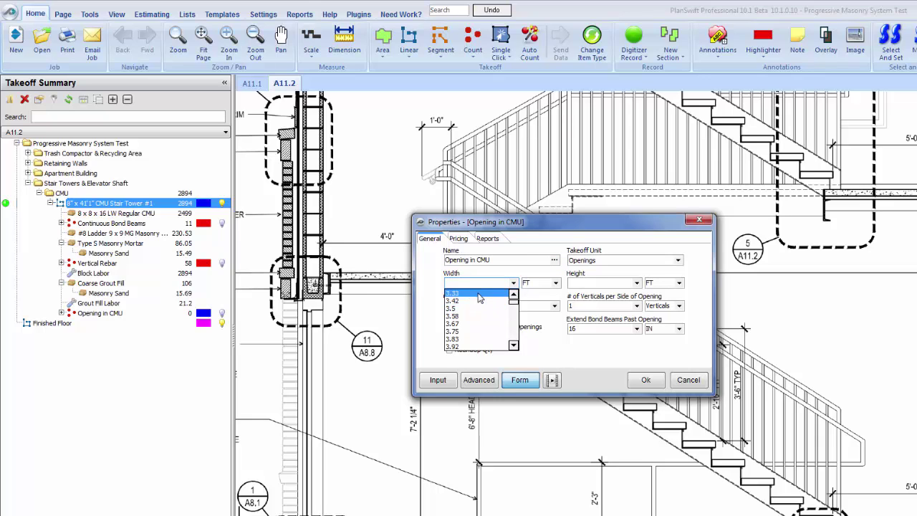
left_click(473, 293)
left_click(636, 283)
scroll(620, 313, "down", 14)
scroll(621, 313, "down", 8)
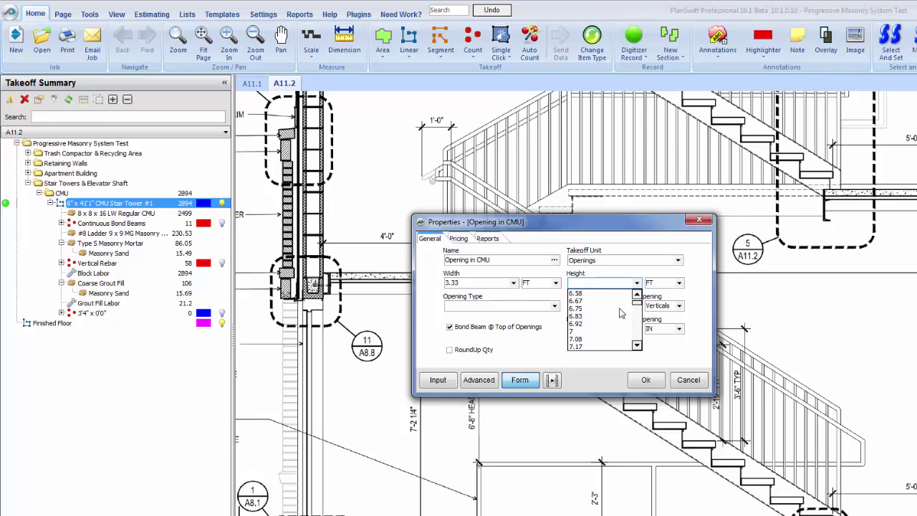
scroll(621, 314, "down", 3)
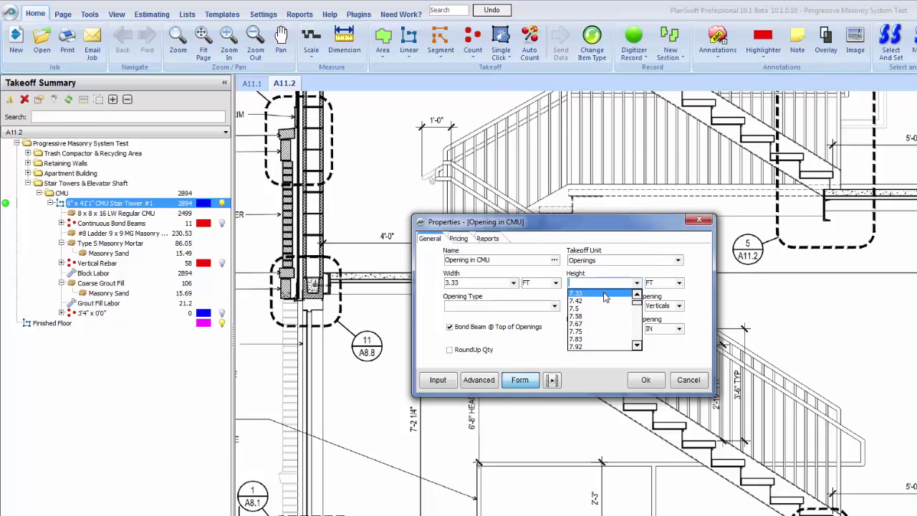
left_click(604, 297)
left_click(556, 306)
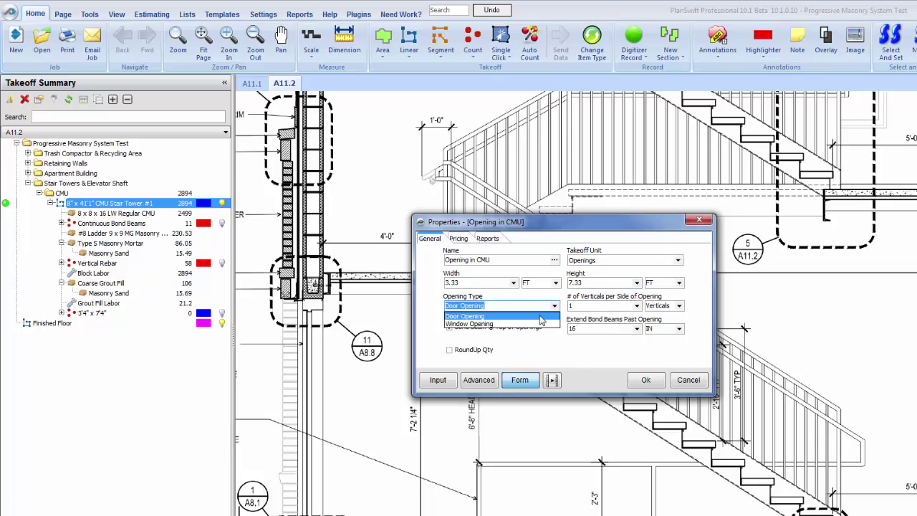
left_click(542, 317)
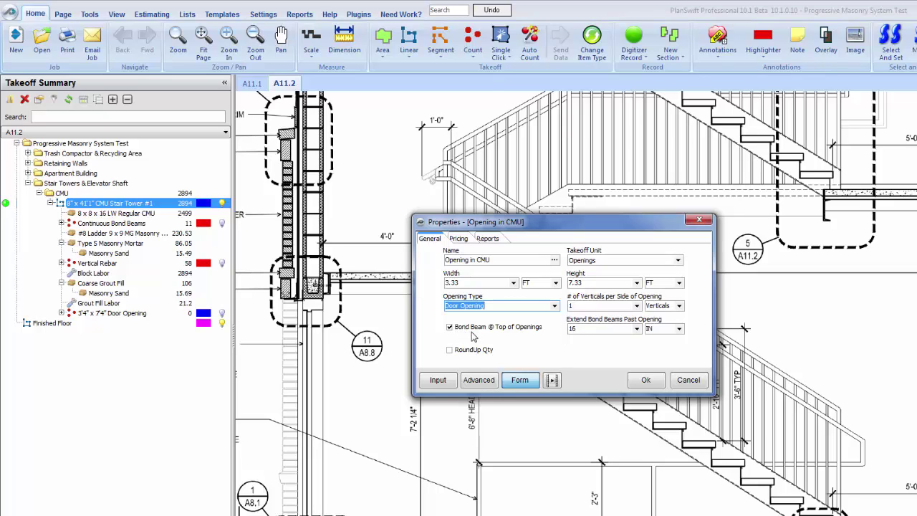
left_click(647, 380)
- Count five 3'4" x 7'4" door openings on the stair tower's right wall and check the resulting L-Bar quantity
scroll(373, 398, "left", 3)
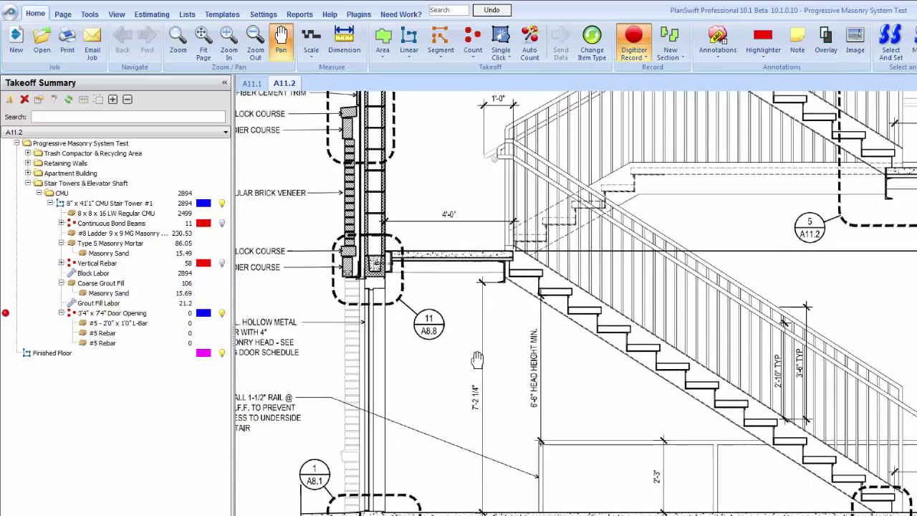
left_click(372, 401)
scroll(427, 412, "down", 3)
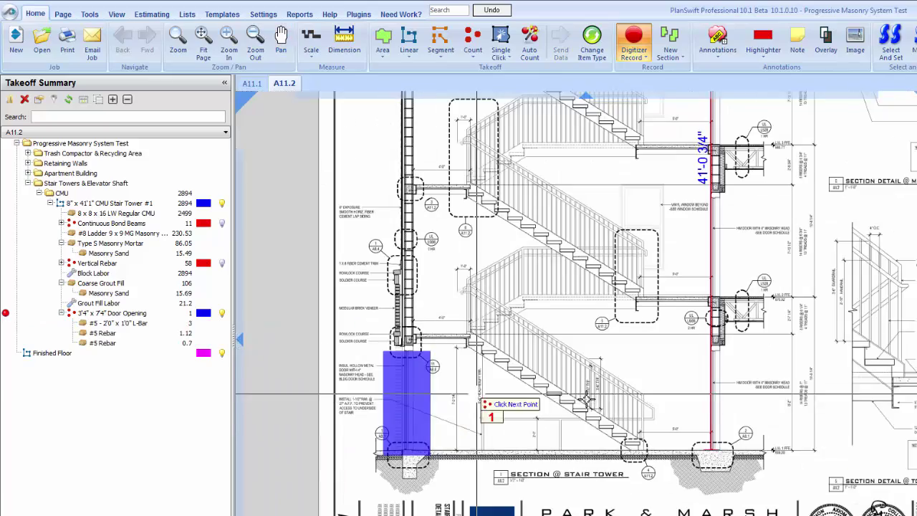
scroll(602, 394, "right", 3)
left_click(602, 394)
left_click(602, 229)
scroll(598, 237, "up", 3)
left_click(596, 276)
scroll(595, 268, "up", 3)
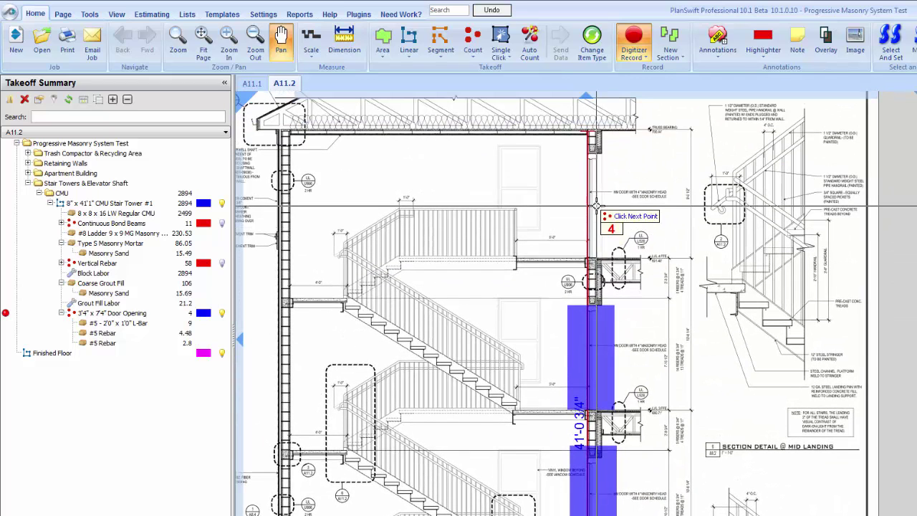
left_click(595, 208)
key("Escape")
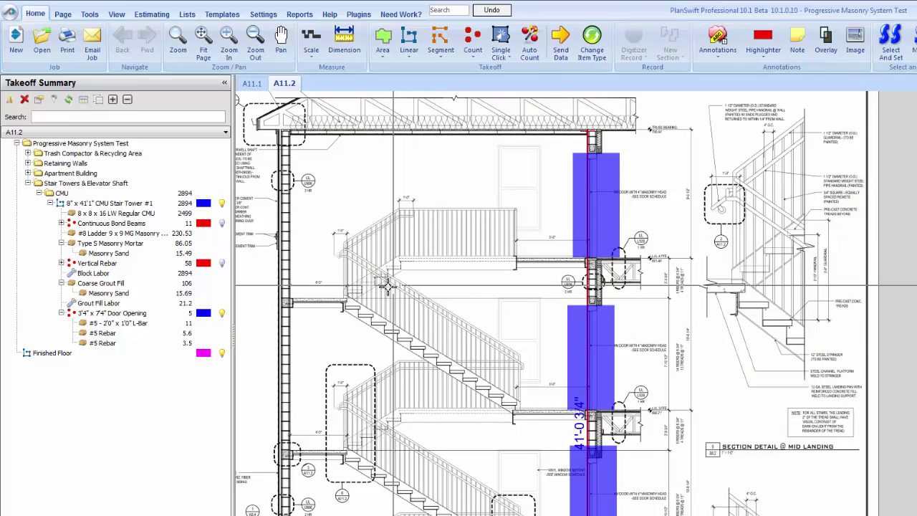
left_click(135, 326)
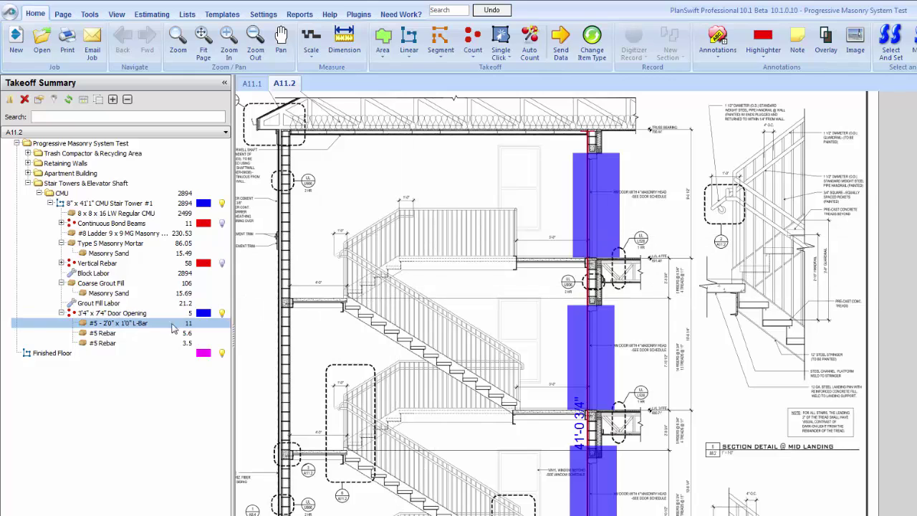
left_click(130, 333)
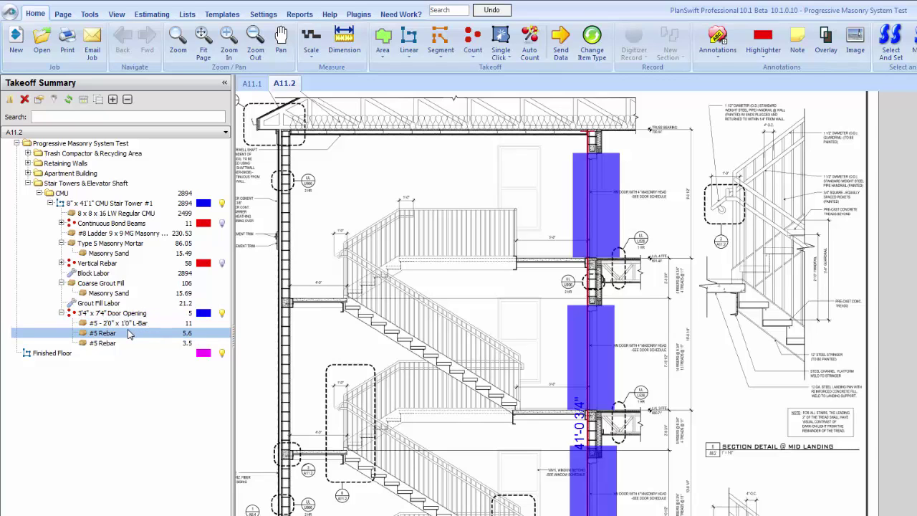
left_click(121, 334)
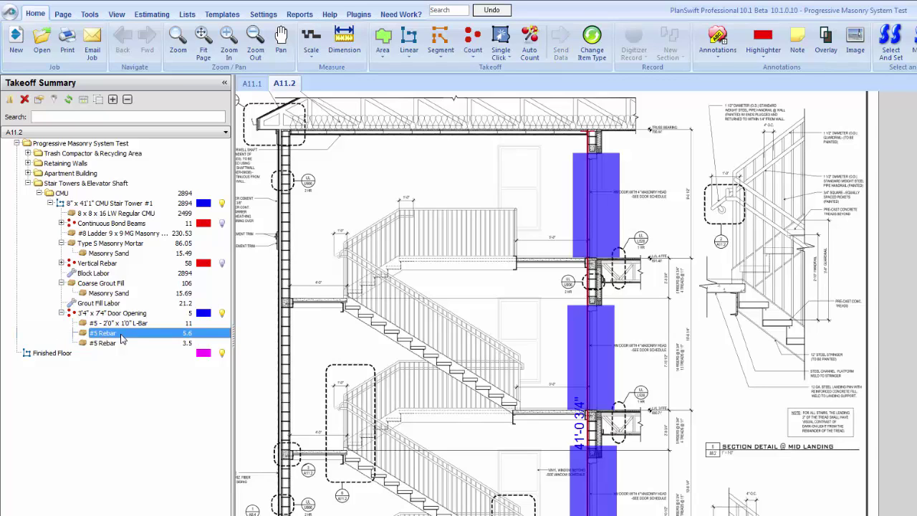
left_click(119, 344)
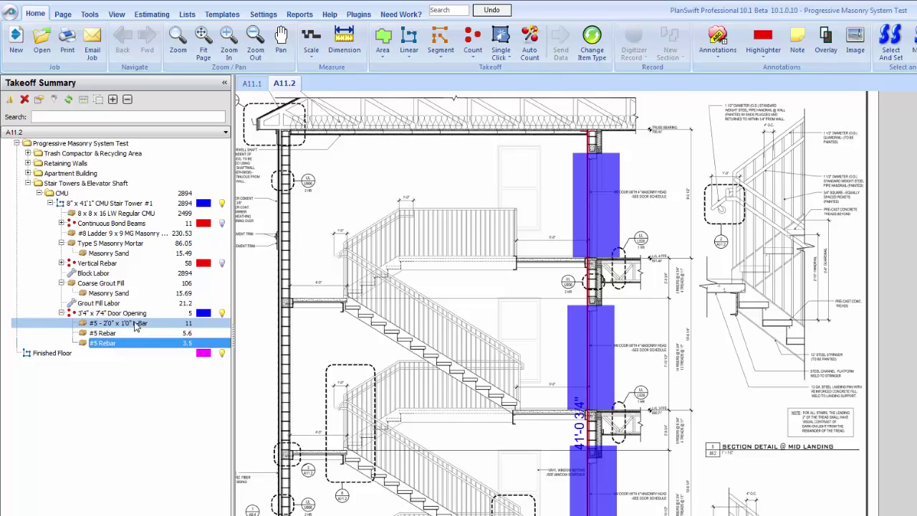
mouse_move(420, 440)
left_mouse_down()
mouse_move(509, 489)
mouse_move(457, 342)
mouse_move(466, 326)
left_mouse_up()
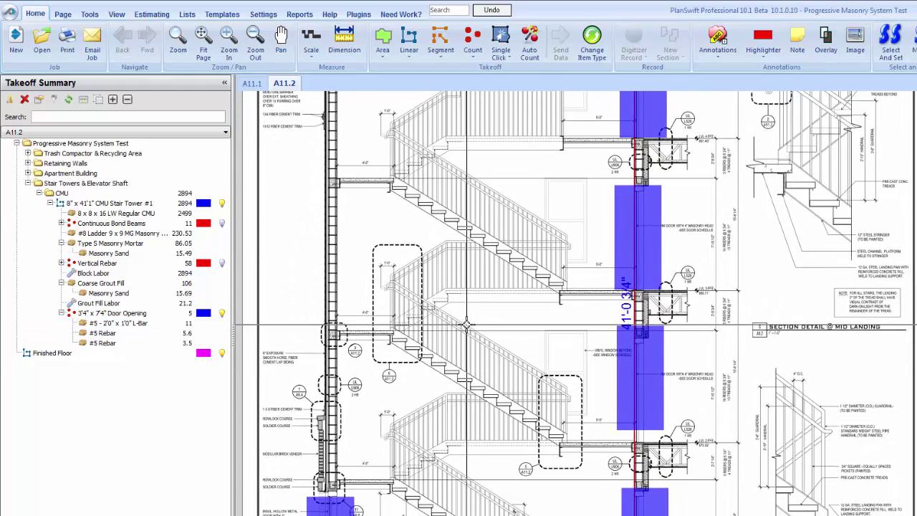
left_click(258, 88)
left_click_drag(705, 351, 688, 349)
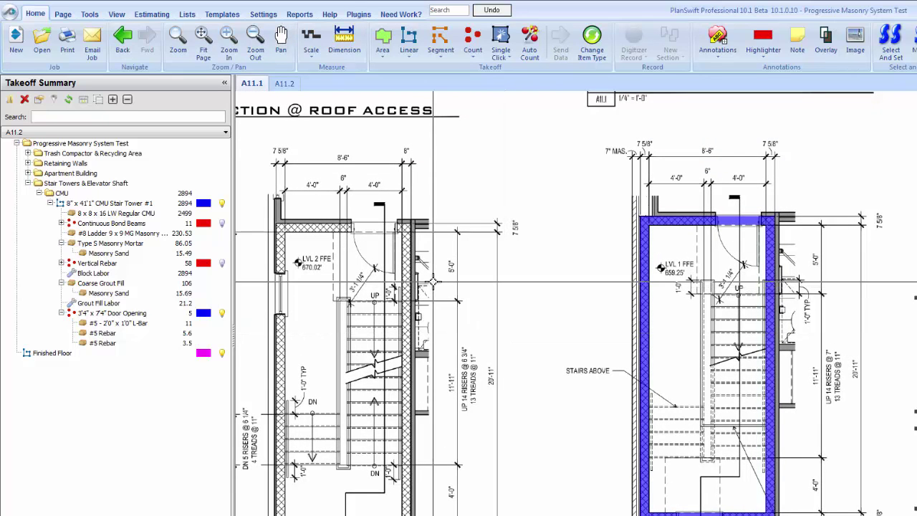
left_click(285, 83)
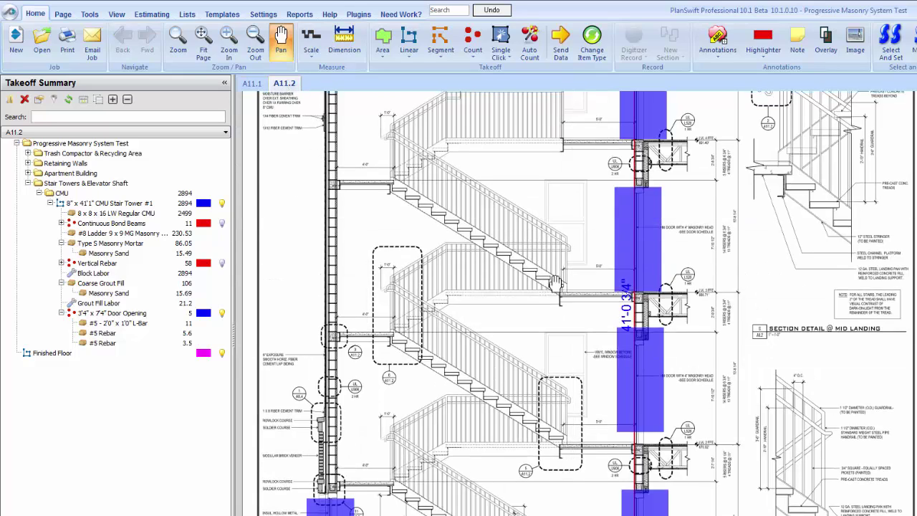
left_click_drag(555, 94, 540, 198)
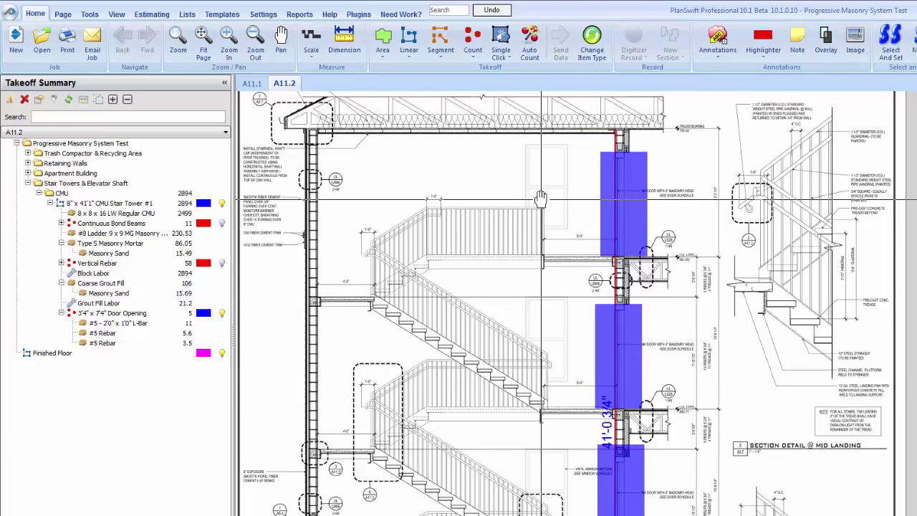
- Review the Block Labor, Masonry Sand and Grout Fill Labor rows and the 3'4" x 7'4" Door Opening item
left_click(166, 273)
left_click(150, 254)
left_click(101, 303)
left_click(60, 314)
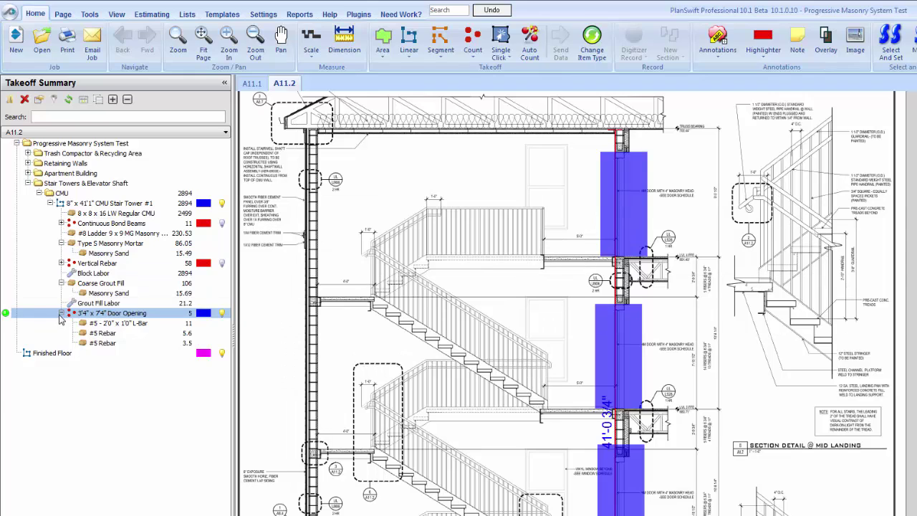
- Recalculate CMU Stair Tower #1 with openings deducted, dropping blocks from 2894 to 2784, and review mortar and ladder rows
left_click(7, 204)
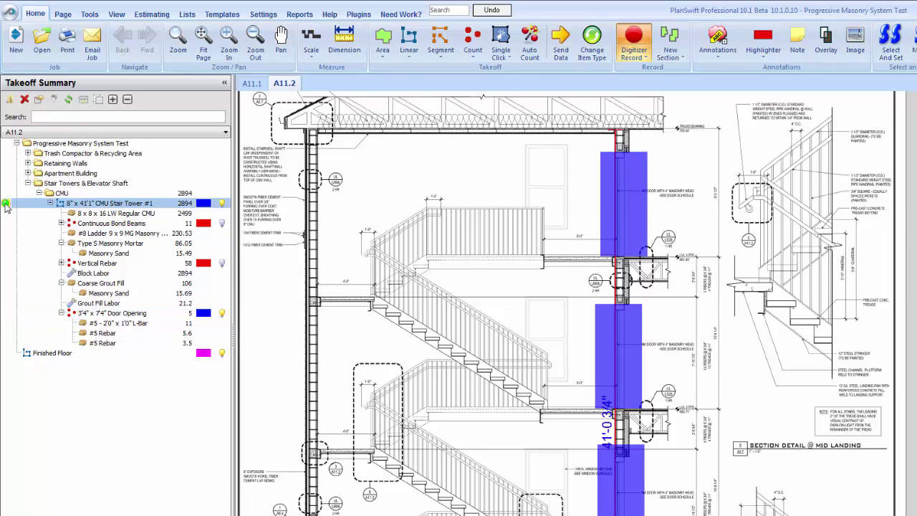
left_click(6, 205)
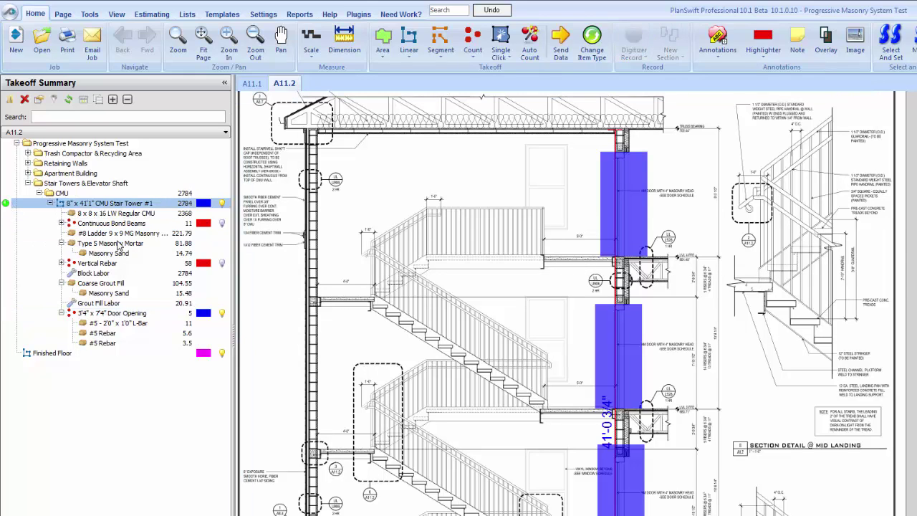
left_click(120, 244)
left_click(121, 236)
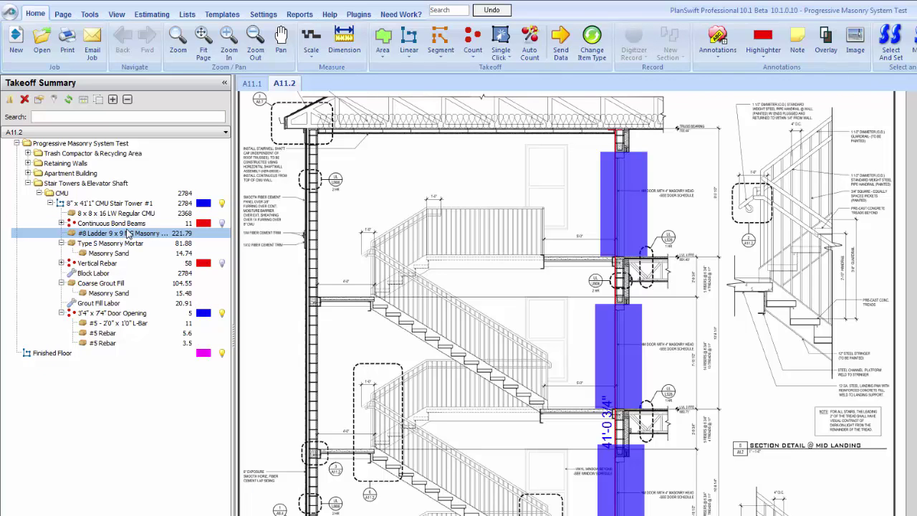
left_click(143, 203)
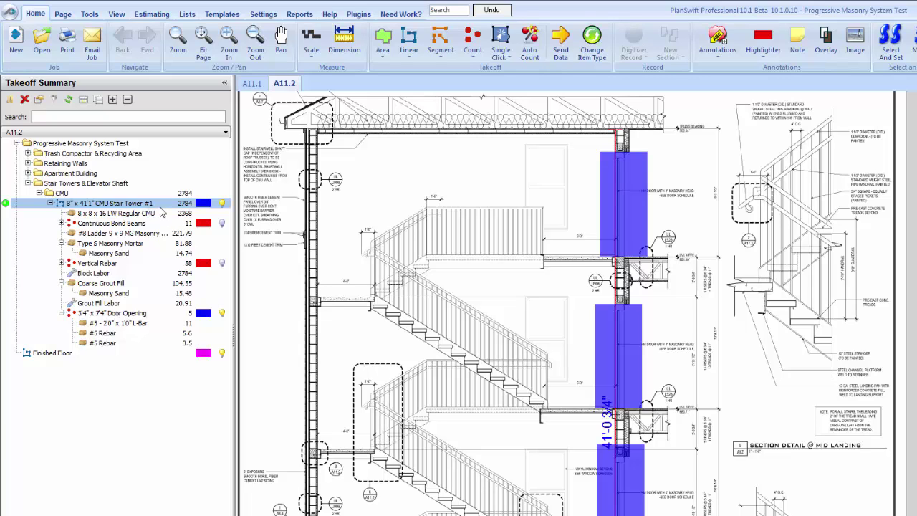
left_click(161, 209, "ctrl")
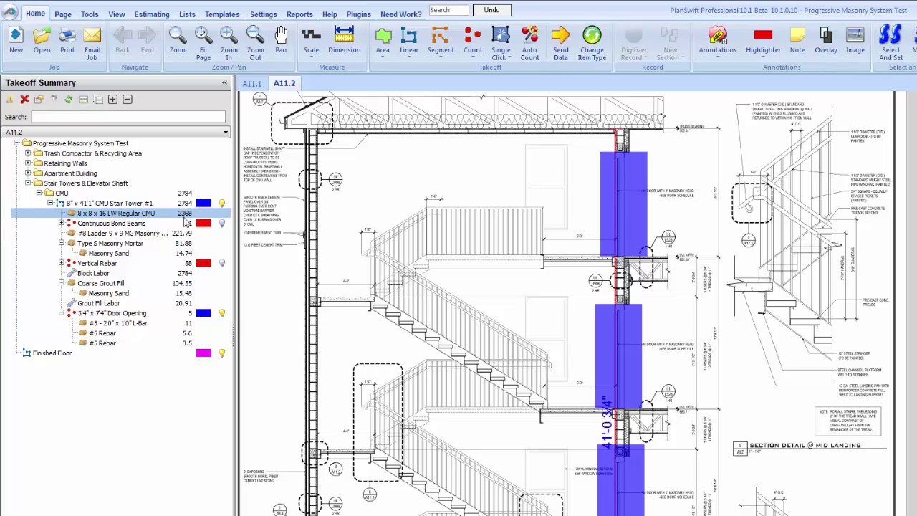
left_click(153, 15)
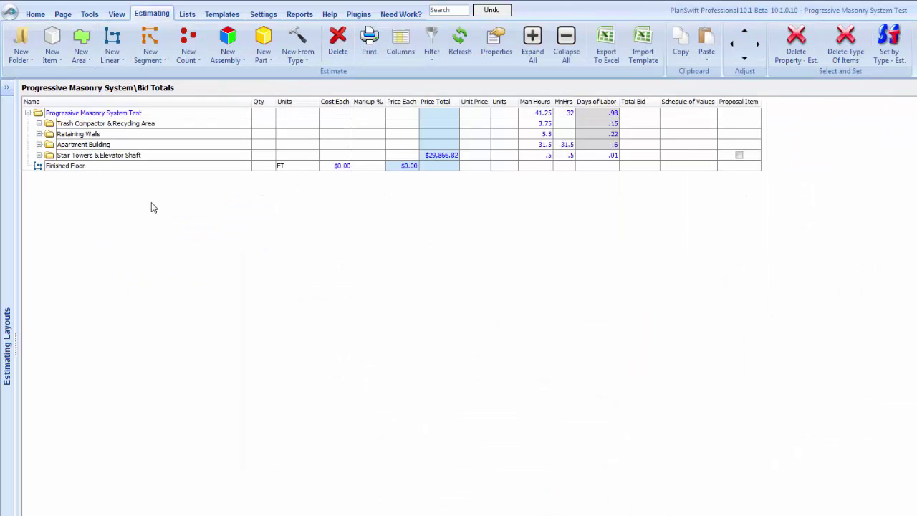
- Expand the Stair Towers & Elevator Shaft and CMU folders to inspect the CMU Stair Tower #1 and Finished Floor lines
left_click(42, 157)
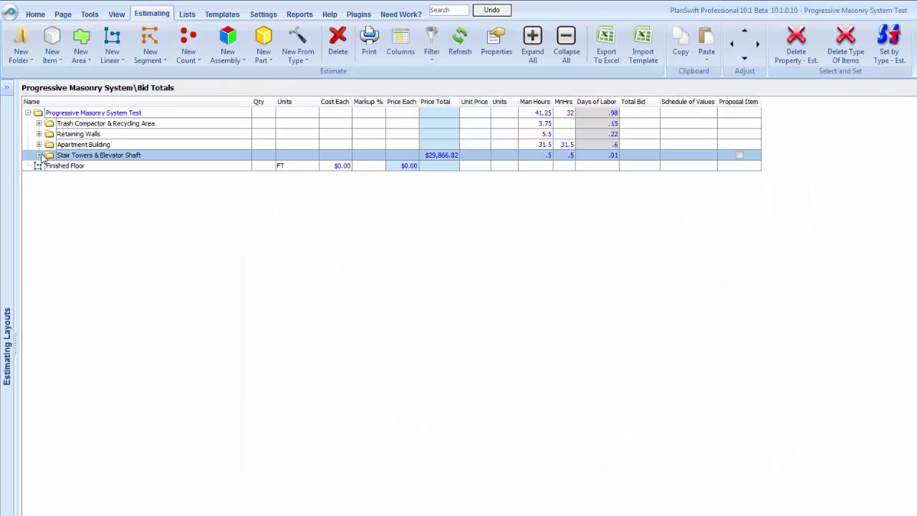
left_click(40, 156)
left_click(51, 166)
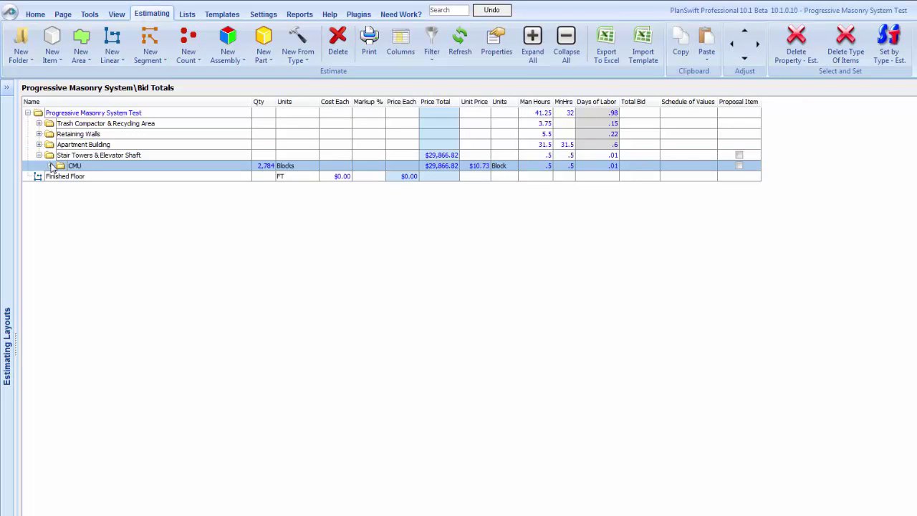
left_click(51, 167)
left_click(79, 176)
left_click(118, 188)
left_click(204, 180)
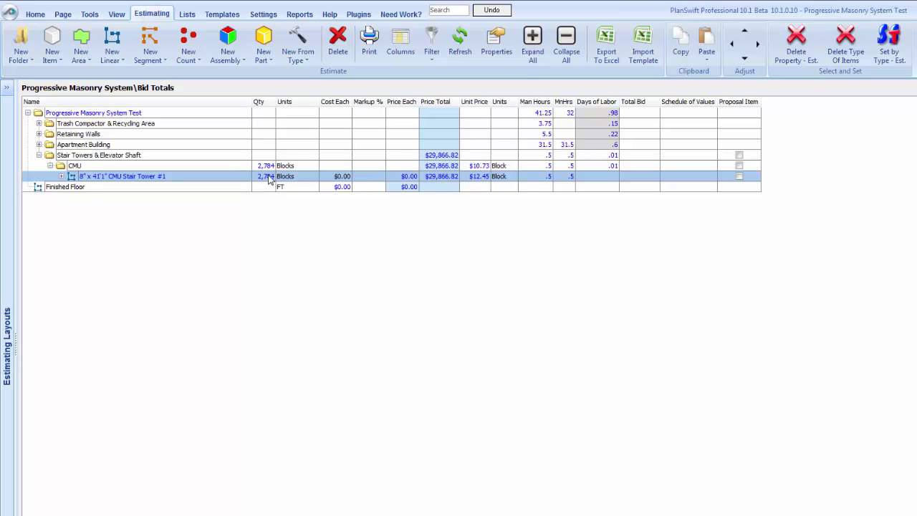
left_click(412, 187)
left_click(472, 177)
- Expand CMU Stair Tower #1 to review its 8 x 8 x 16 LW Regular CMU and Continuous Bond Beams parts
left_click(62, 176)
left_click(68, 185)
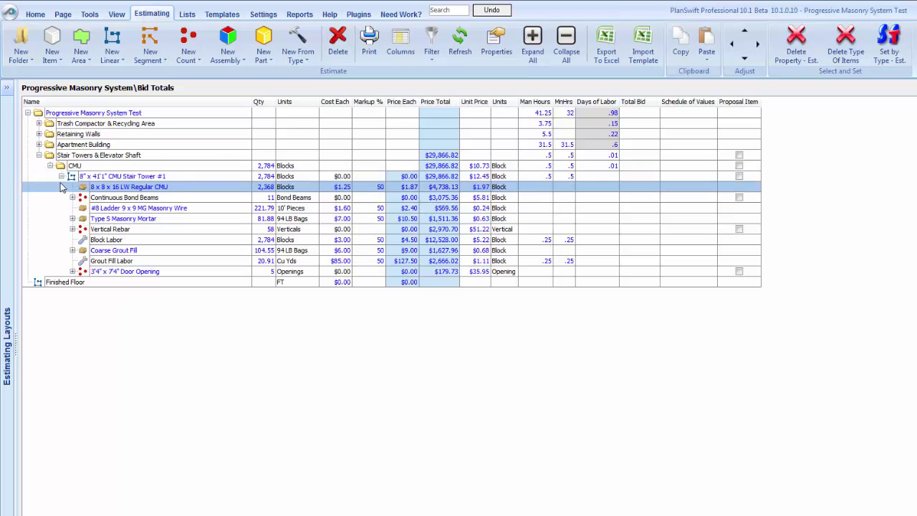
left_click(81, 198)
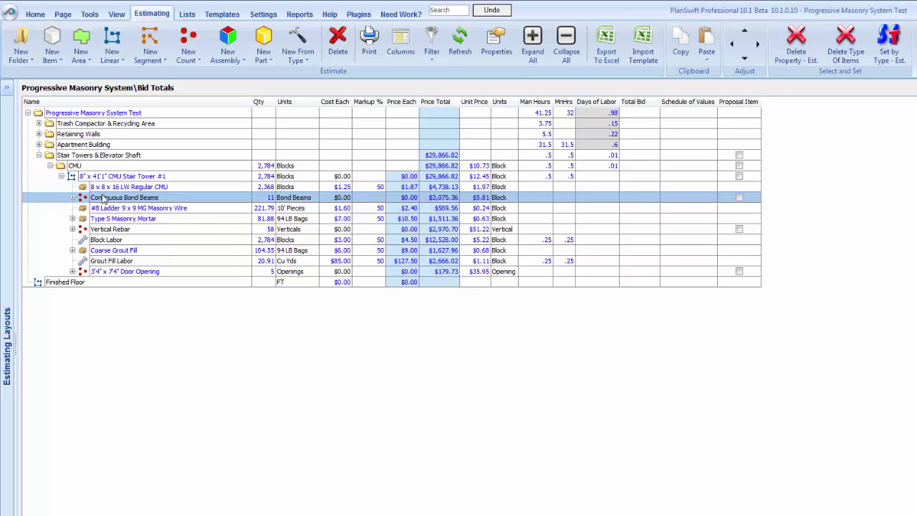
left_click(35, 15)
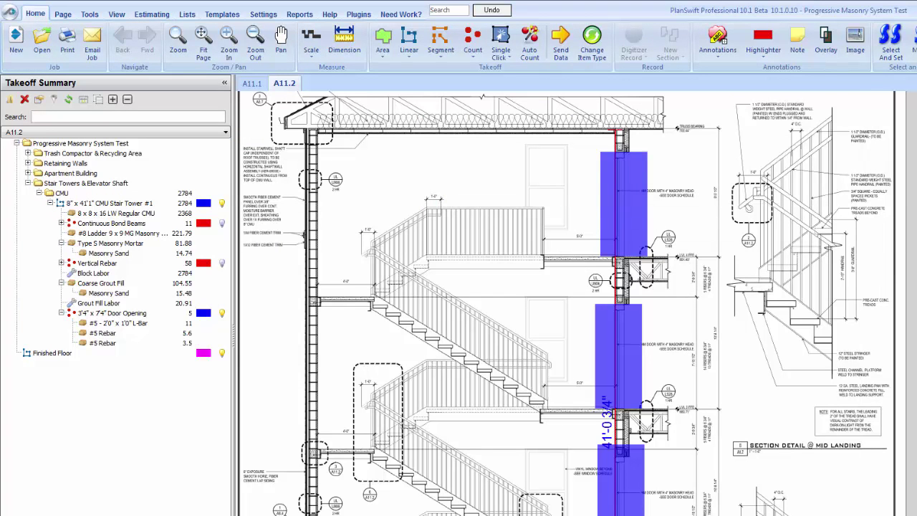
- In the masonry templates, browse Architectural CMU, then open the CMU Column template's Properties
left_click(224, 16)
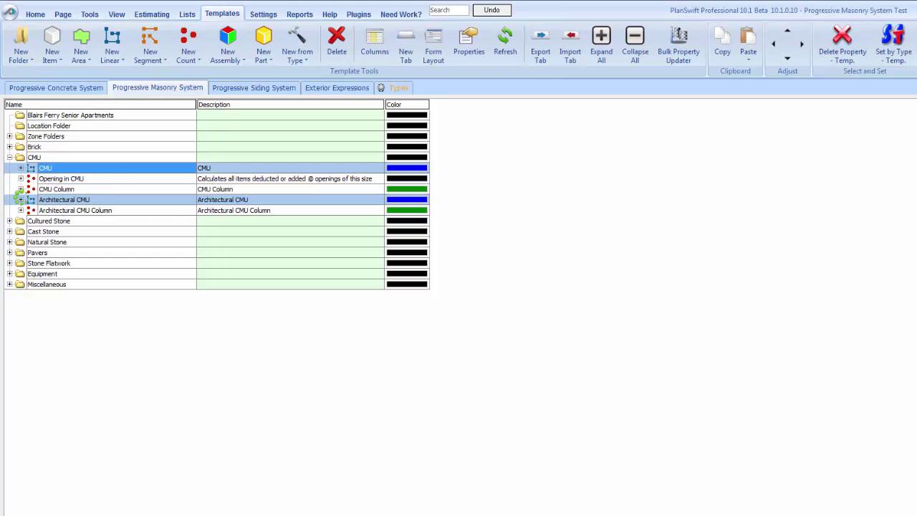
left_click(20, 200)
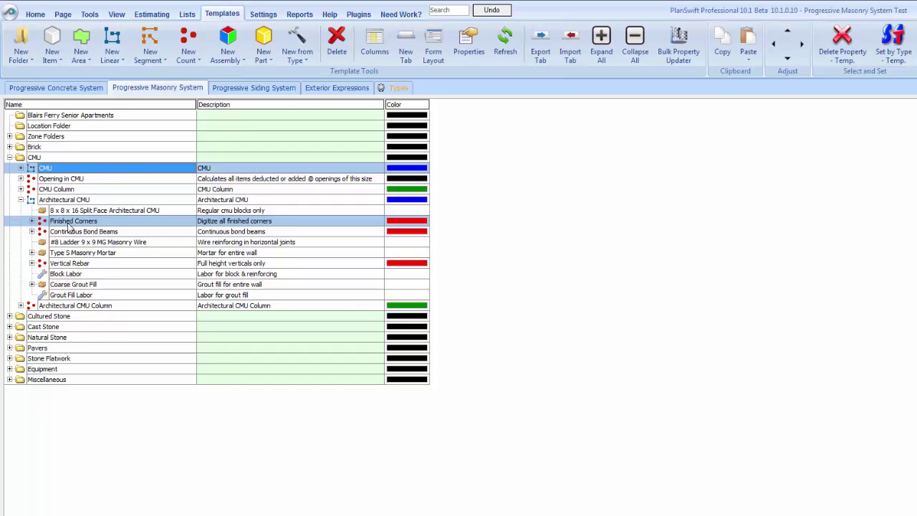
left_click(20, 200)
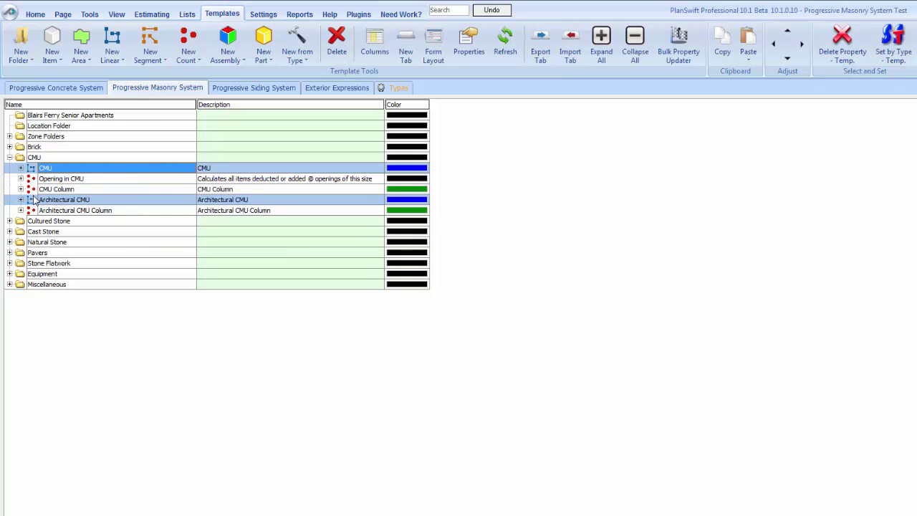
left_click(56, 190)
right_click(55, 190)
left_click(69, 196)
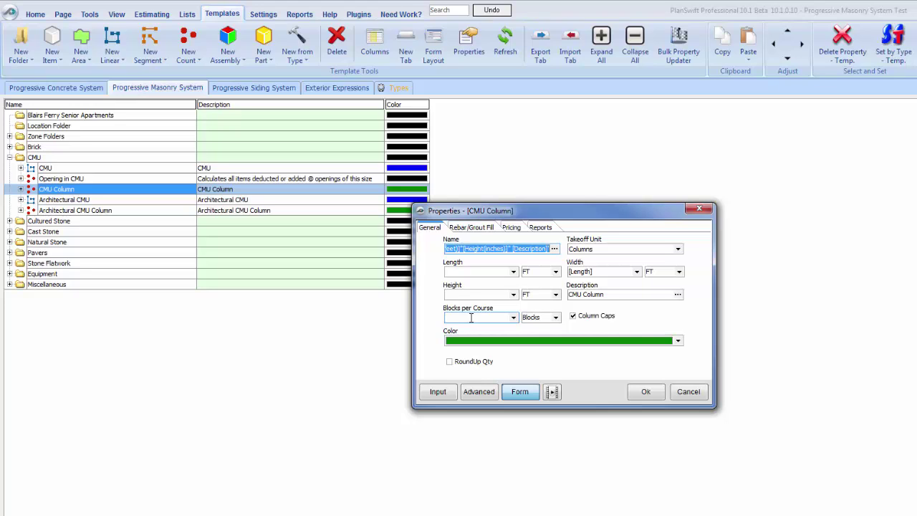
- Check CMU Column's Rebar/Grout Fill tab, toggle Grout Solid on and back off, close with Ok, and browse its items
left_click(574, 321)
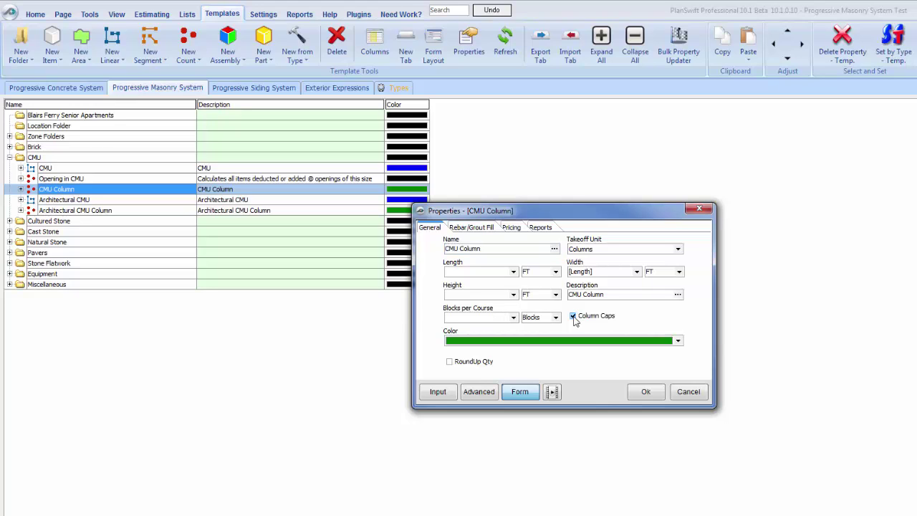
left_click(479, 228)
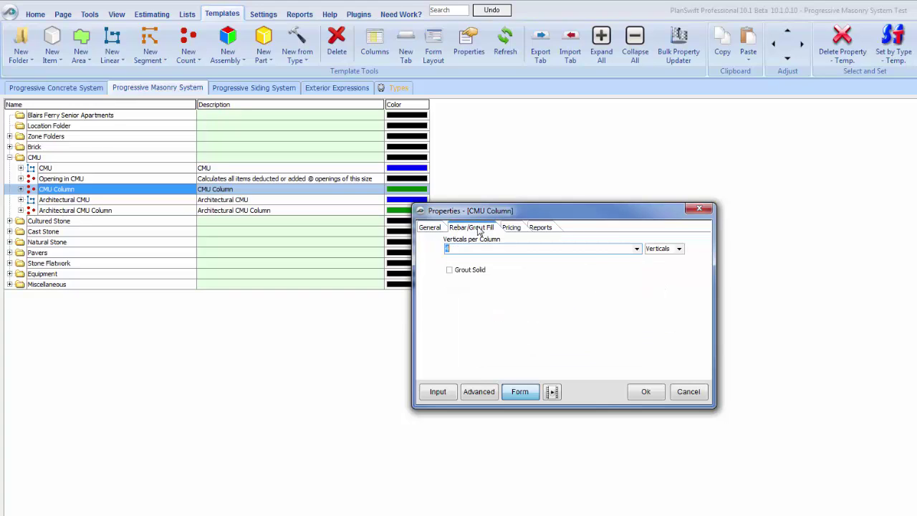
left_click(450, 271)
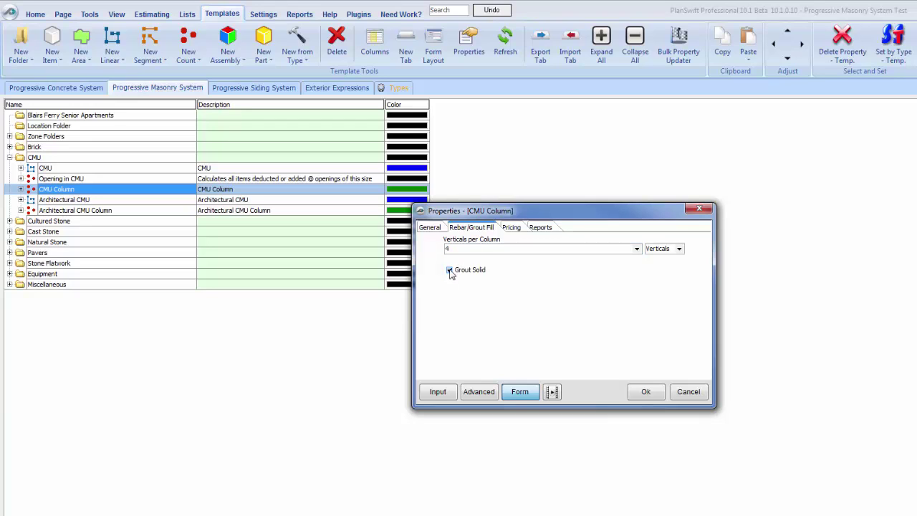
left_click(449, 271)
left_click(659, 394)
left_click(20, 186)
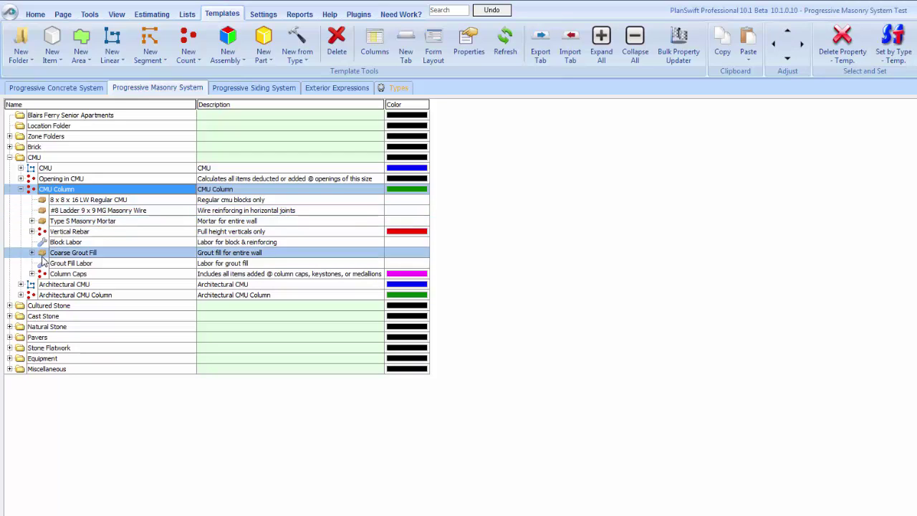
left_click(21, 189)
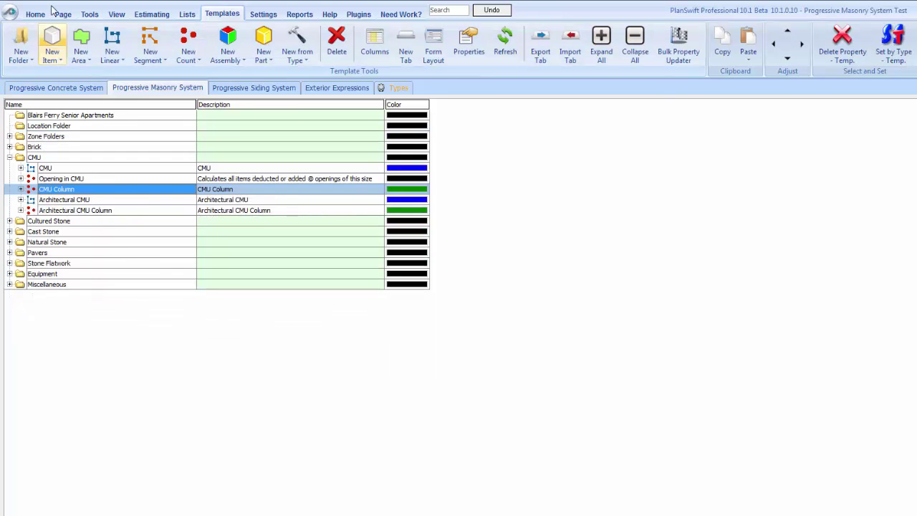
- Change the stair tower block item's material to 4 x 8 x 16 LW Regular and check the narrower line
left_click(36, 13)
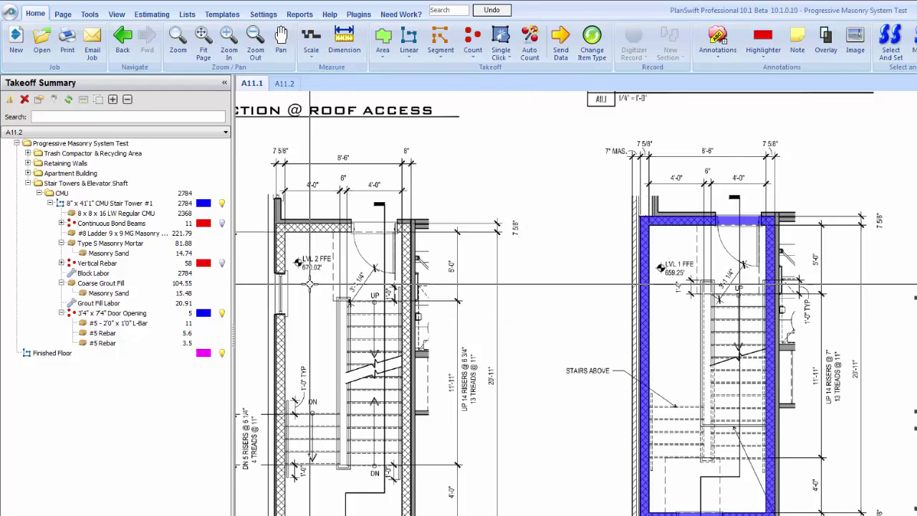
scroll(674, 251, "up", 4)
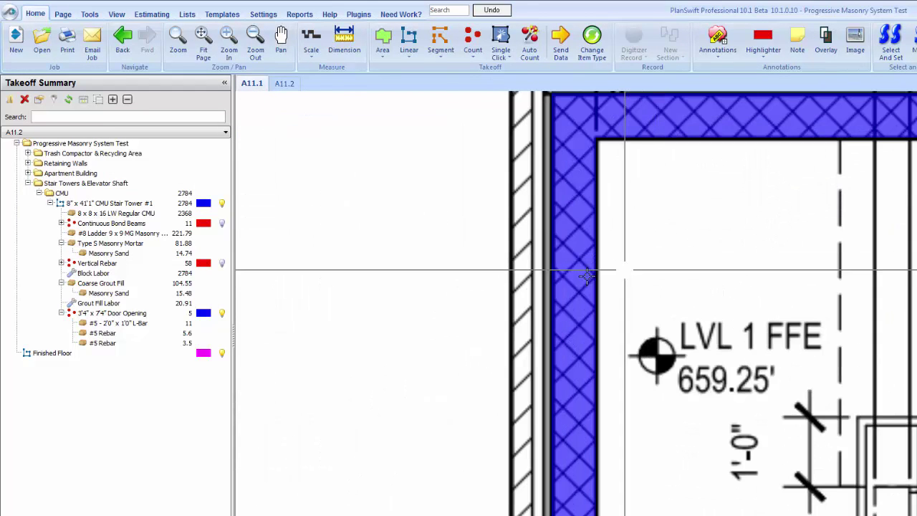
left_click(119, 214)
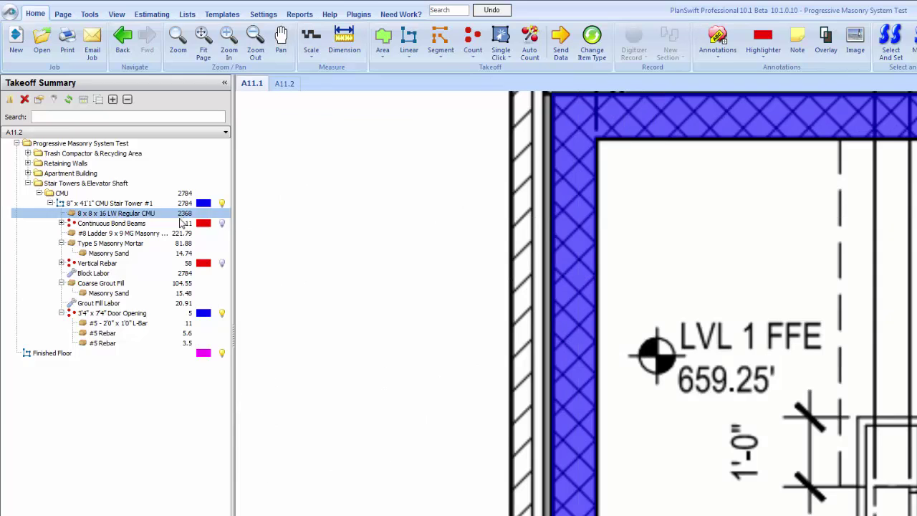
right_click(126, 218)
left_click(160, 225)
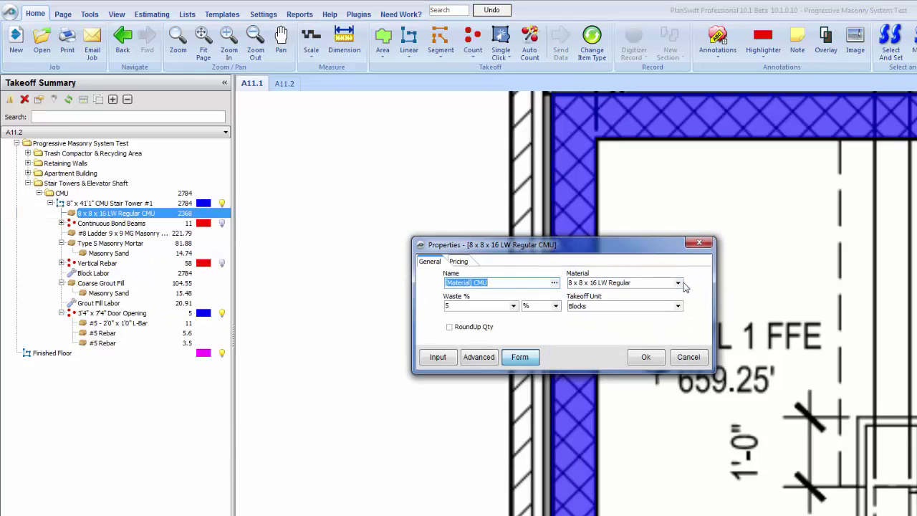
left_click(678, 283)
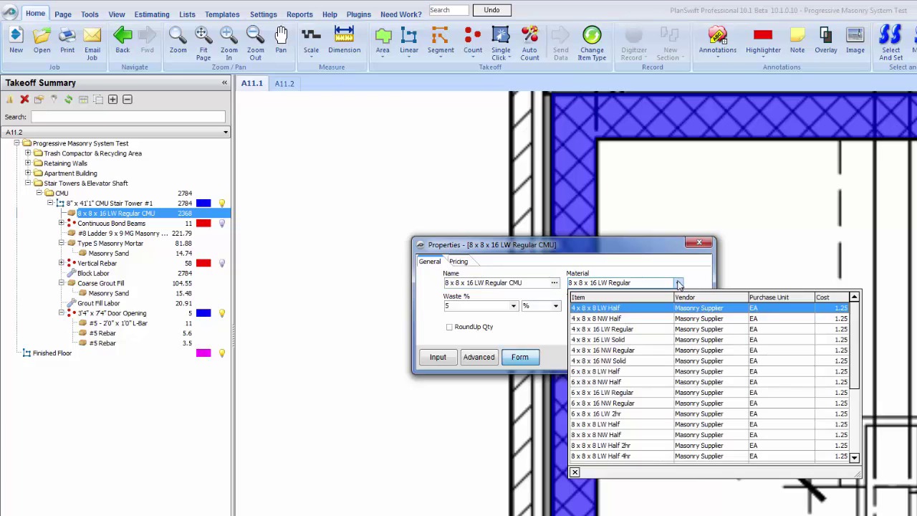
left_click(625, 330)
left_click(645, 357)
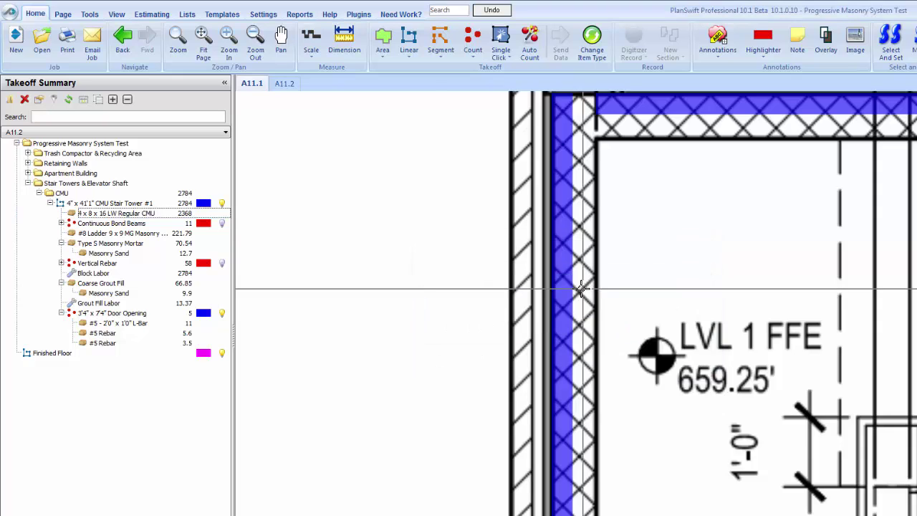
scroll(566, 294, "up", 2)
scroll(545, 290, "down", 2)
scroll(545, 290, "down", 2)
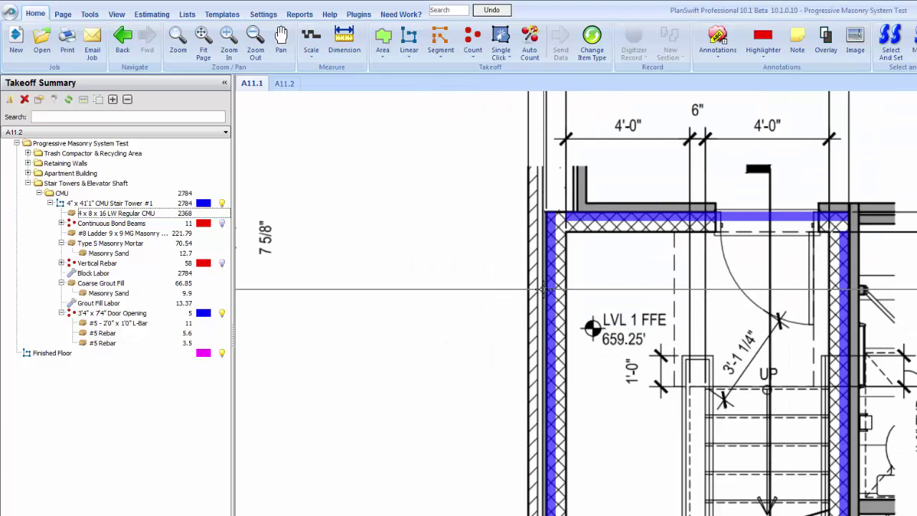
scroll(537, 361, "up", 1)
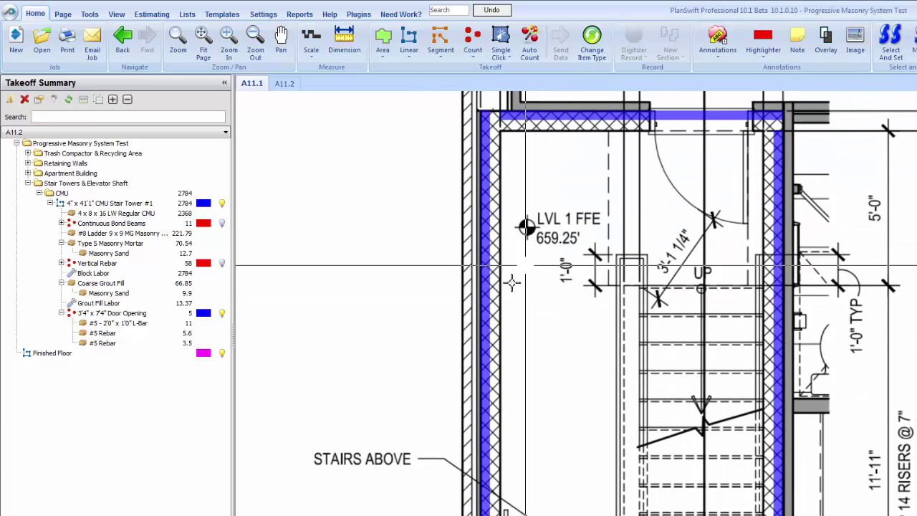
- Set the block item's material back to 8 x 8 x 16 LW Regular, raising mortar to 81.88
left_click(113, 215)
right_click(113, 215)
left_click(140, 223)
left_click(675, 283)
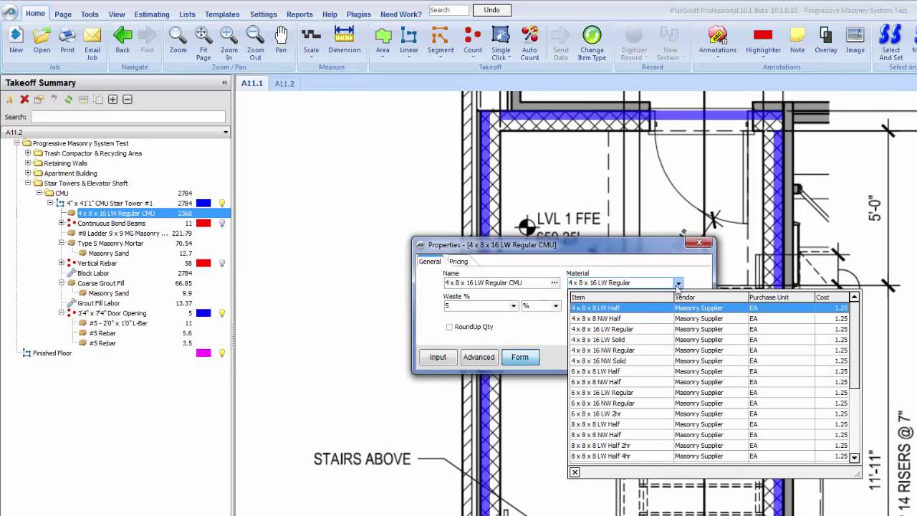
scroll(620, 337, "down", 1)
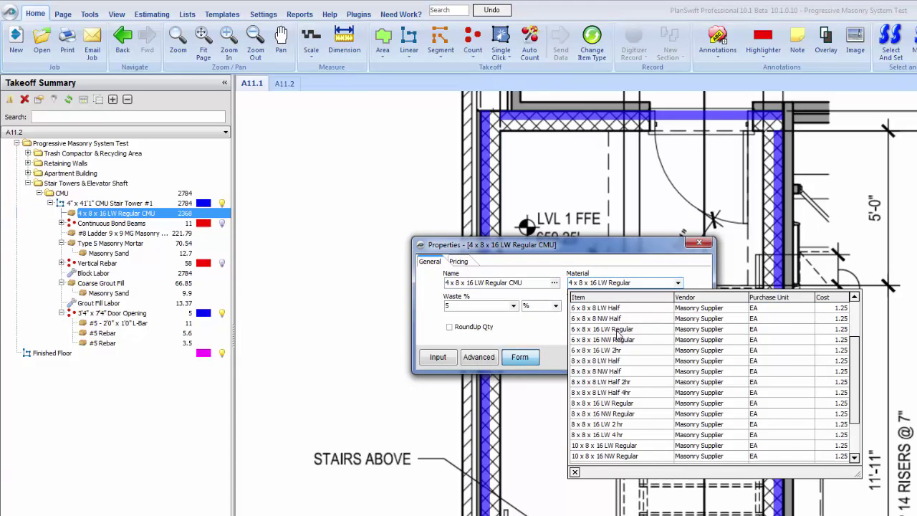
left_click(641, 405)
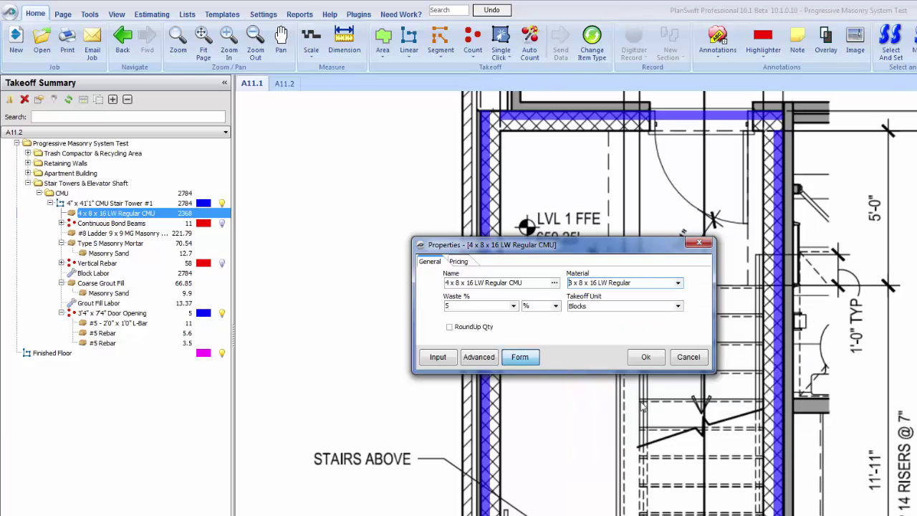
left_click(647, 356)
scroll(537, 358, "down", 1)
scroll(533, 361, "up", 3)
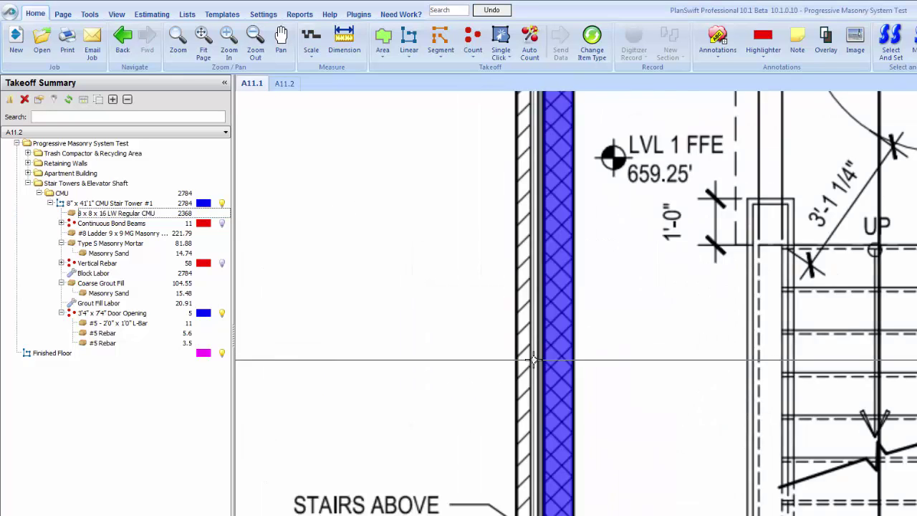
scroll(533, 358, "down", 3)
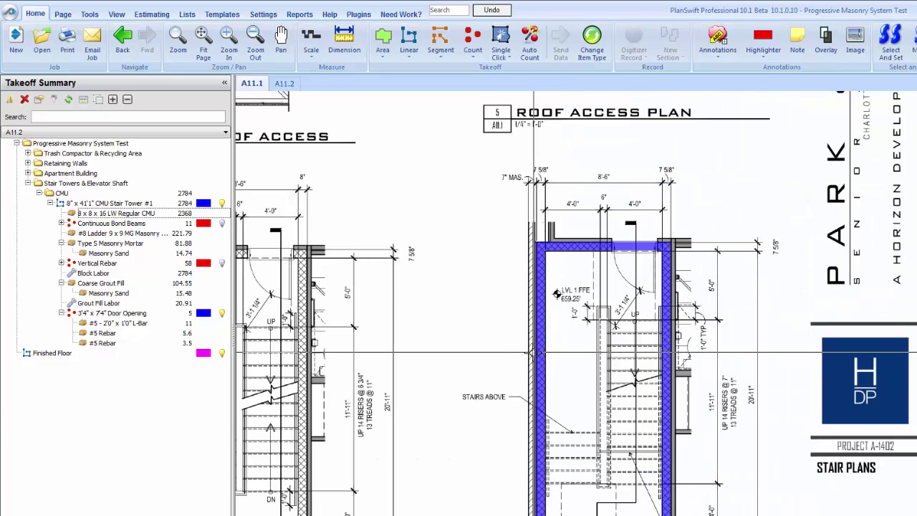